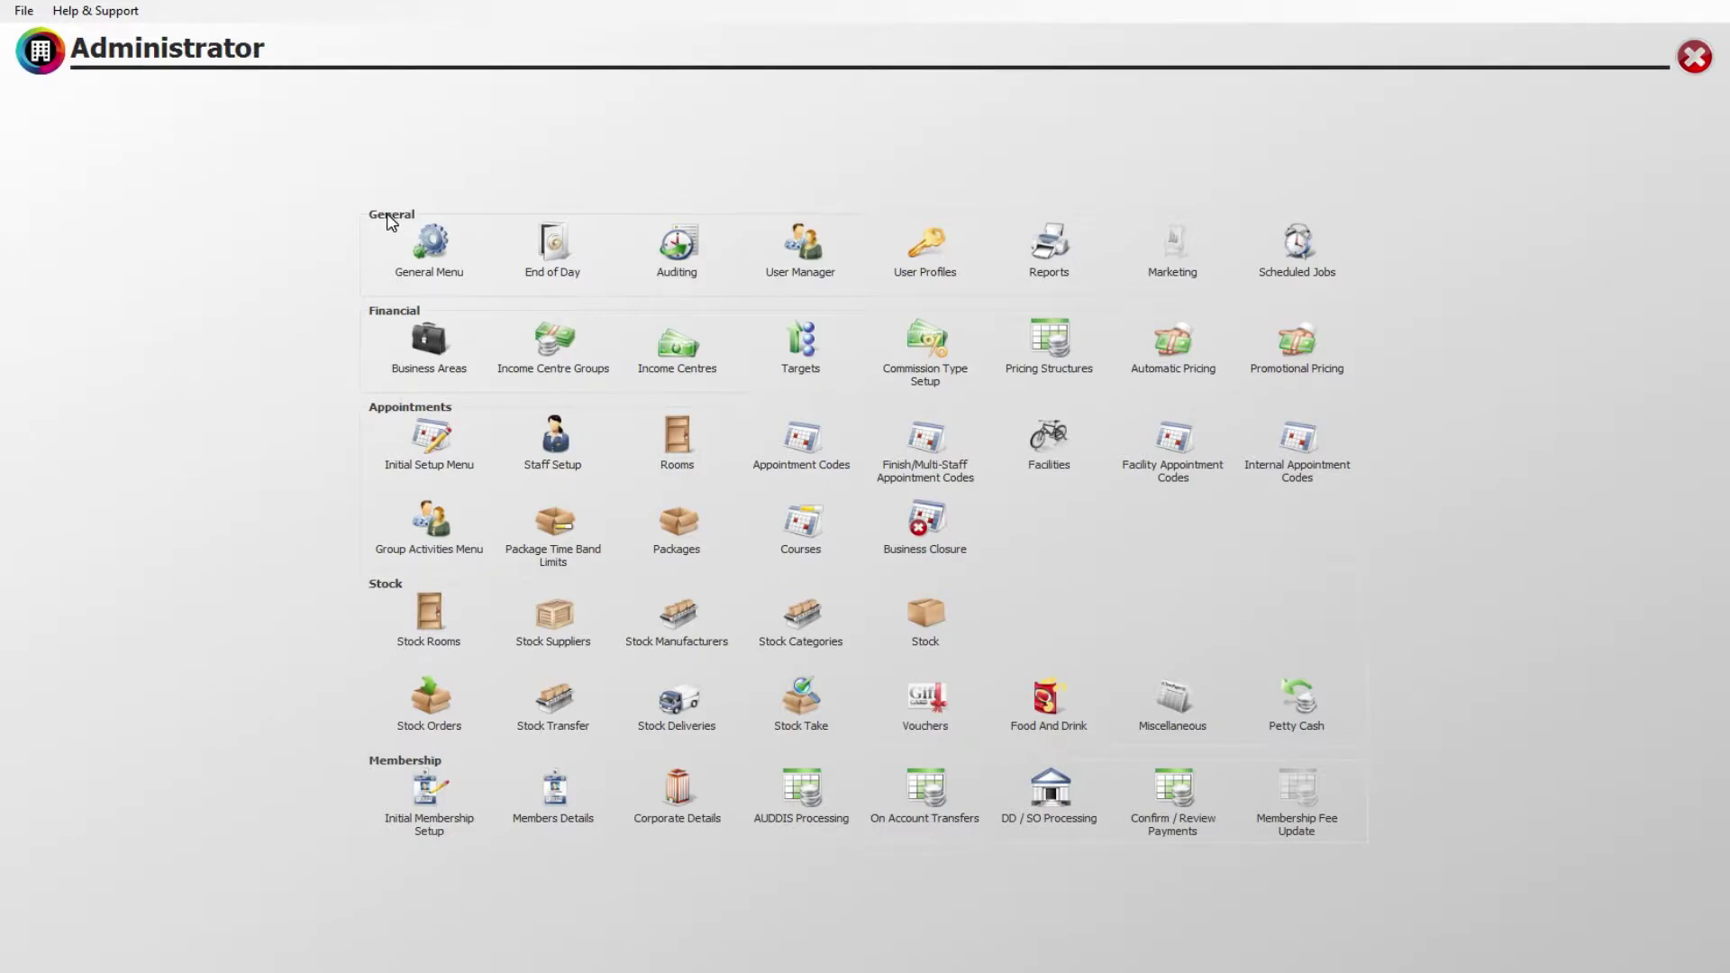
Go to Reports and select the Performance Report from the Statistics list
left_click(1059, 245)
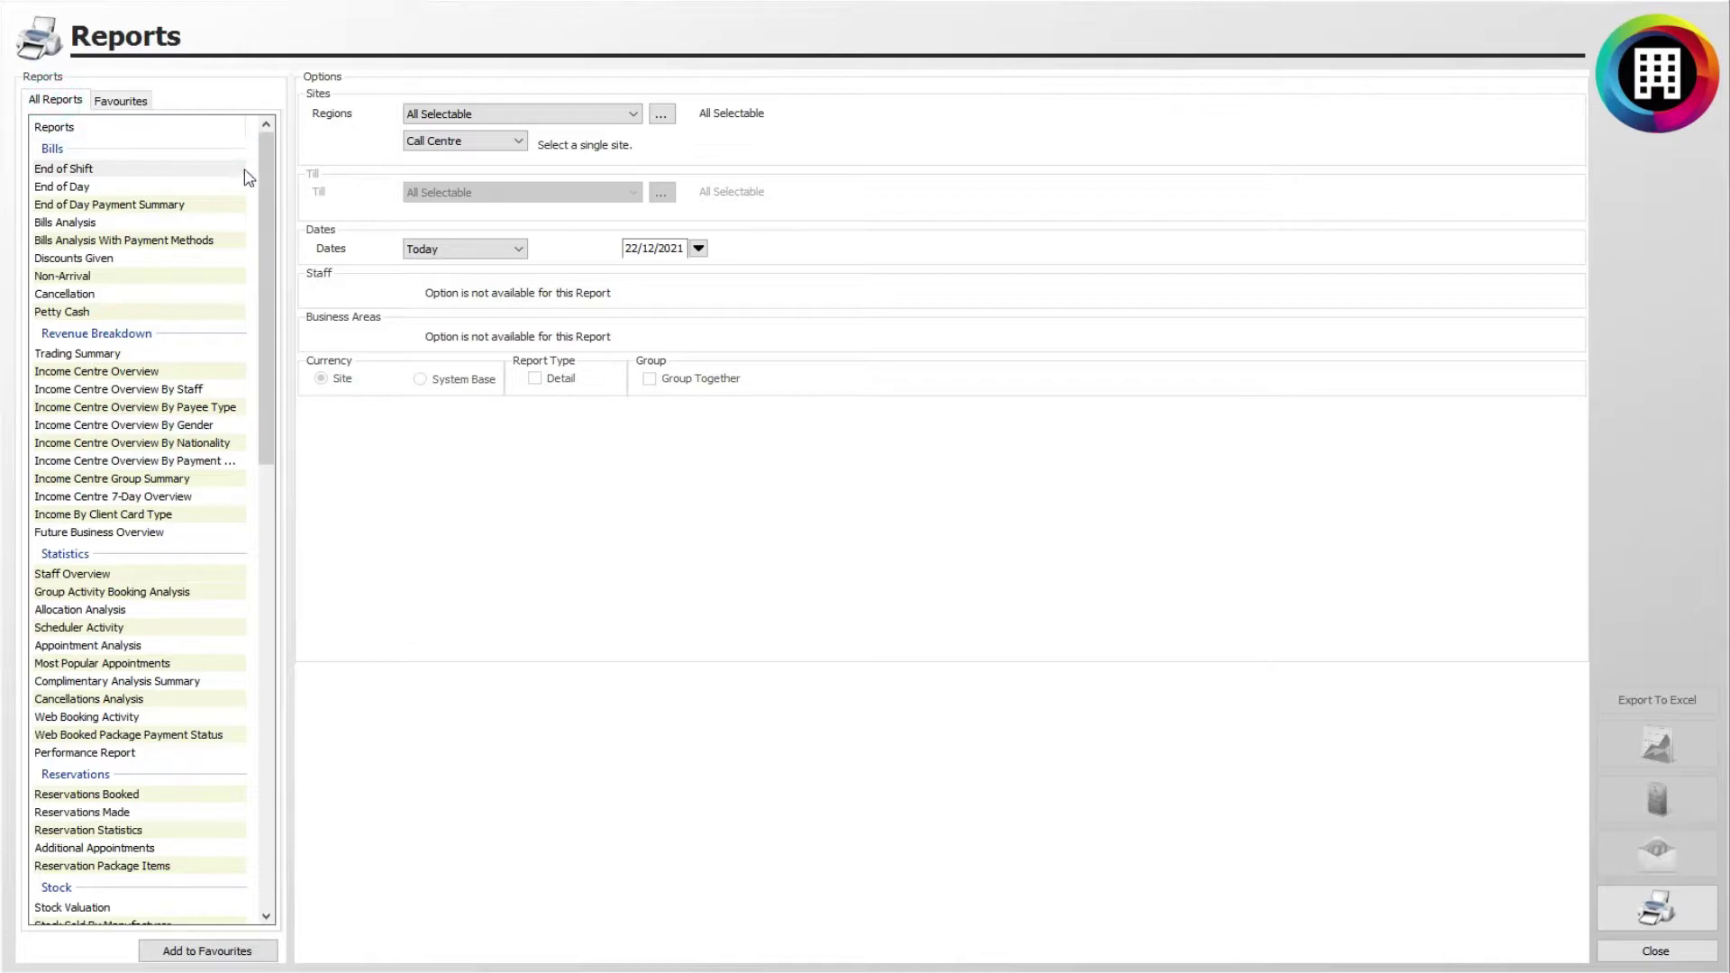
left_click_drag(264, 180, 263, 303)
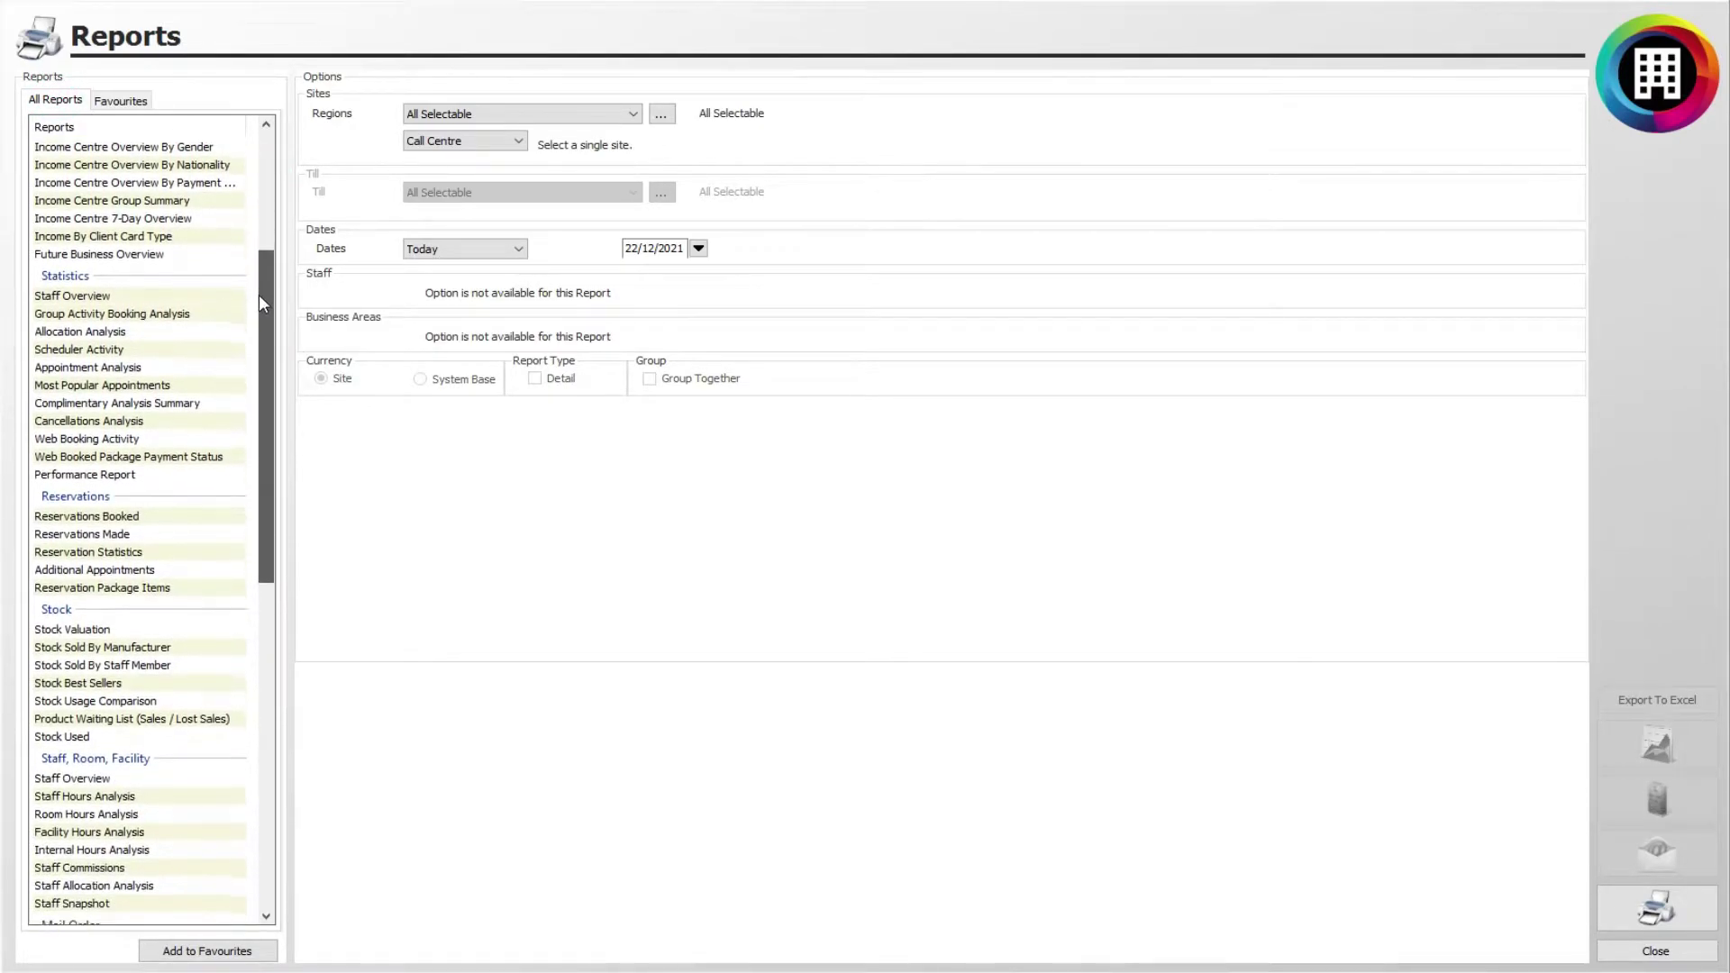
left_click(65, 294)
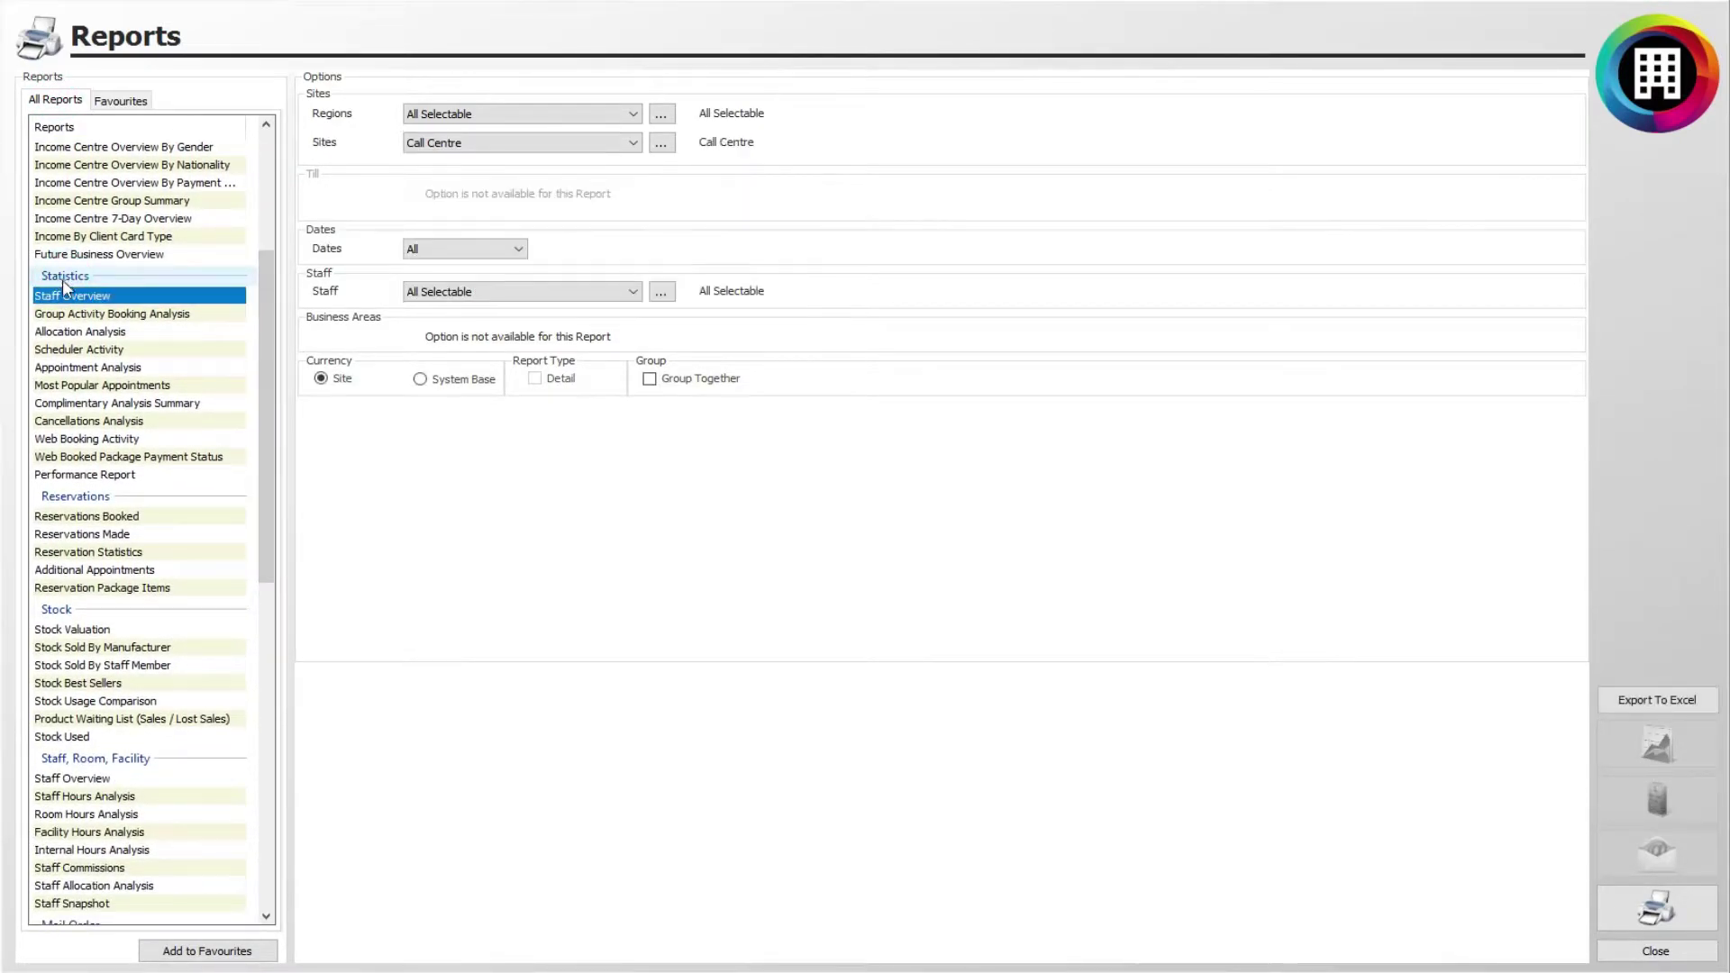
left_click(43, 475)
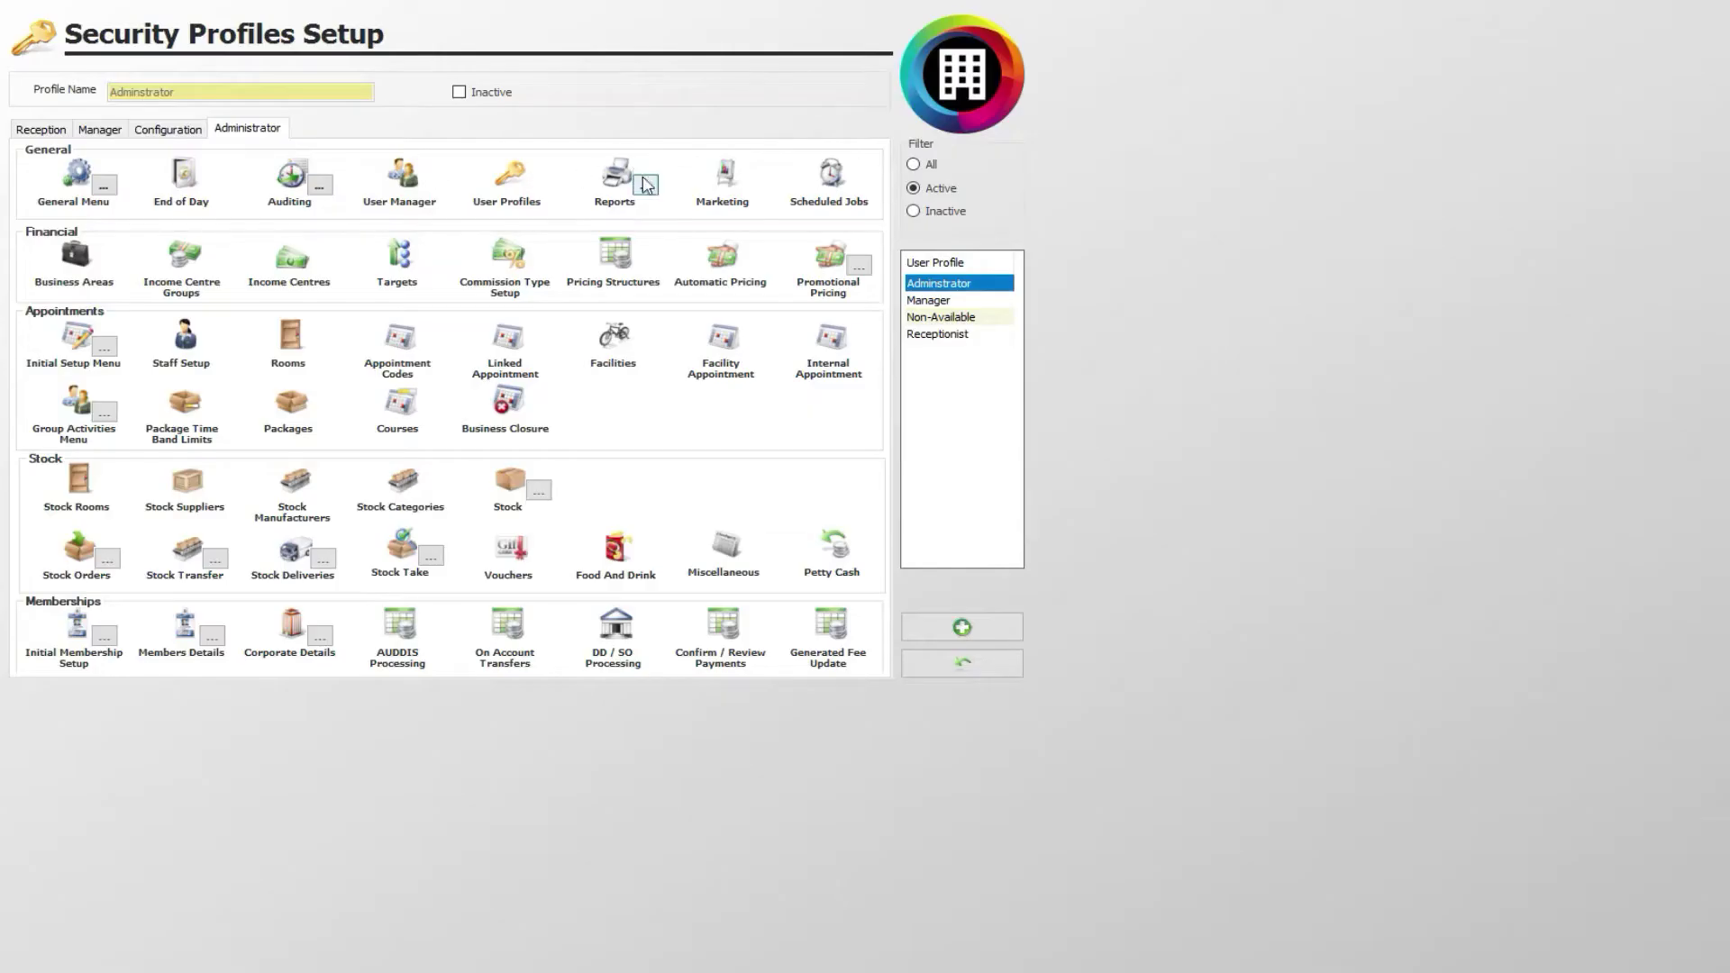
left_click(646, 186)
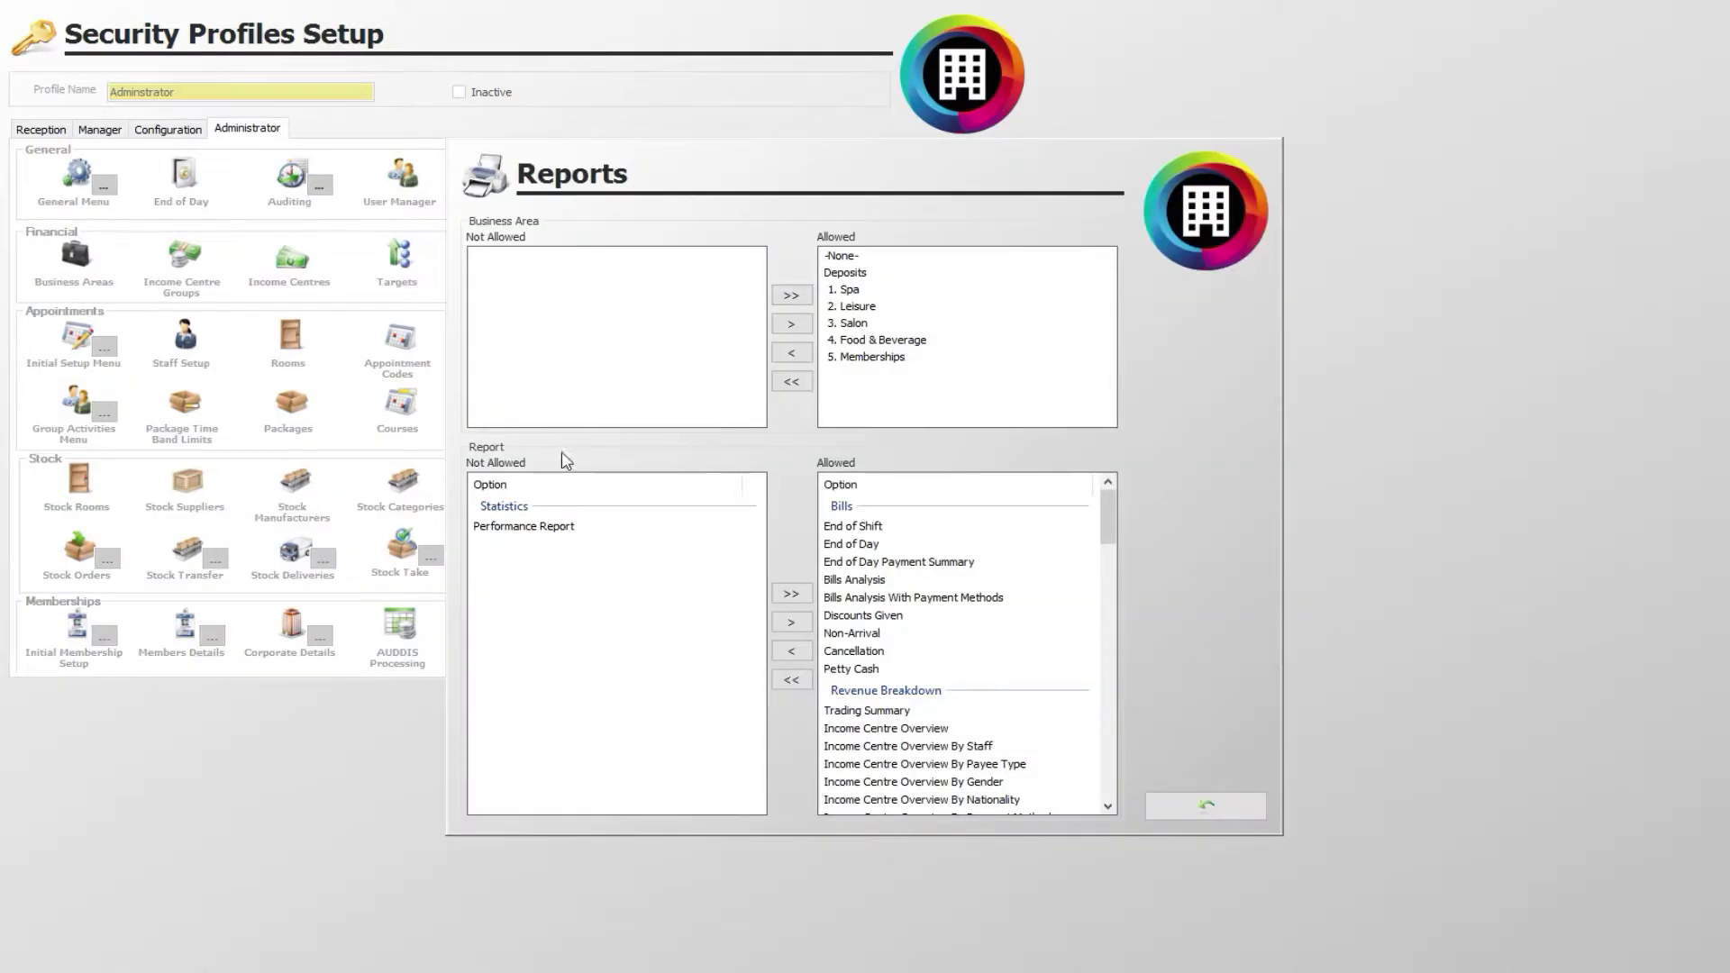
left_click(539, 532)
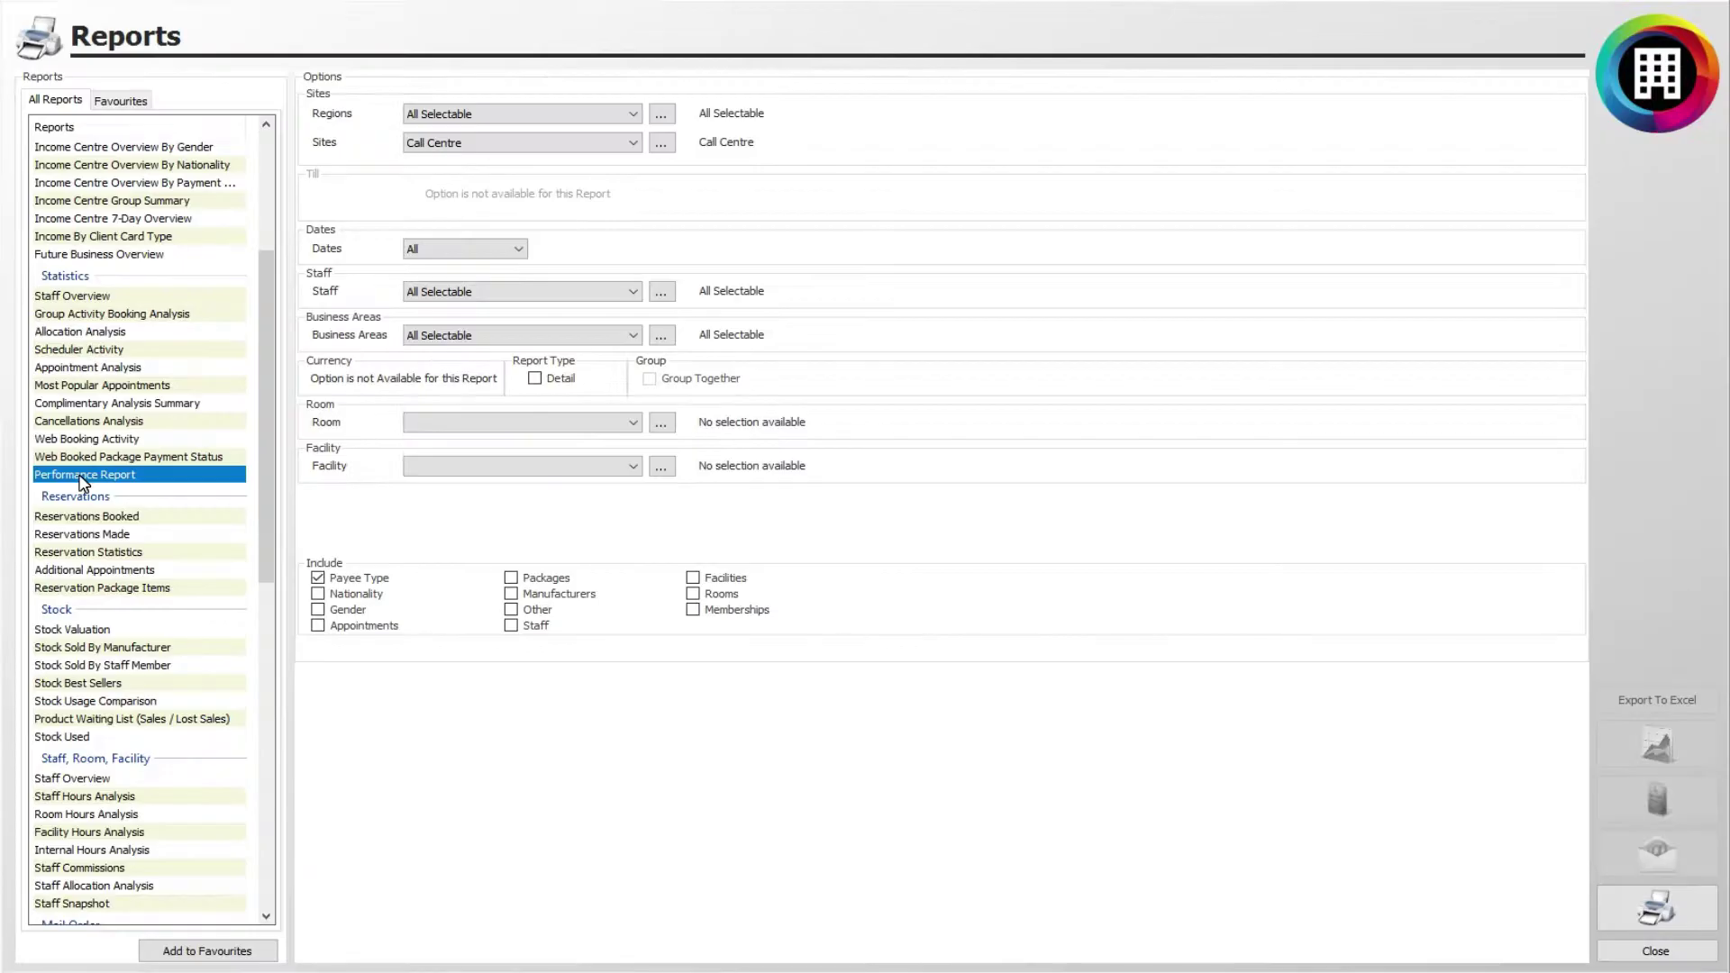
Filter the Performance Report to the United Kingdom region and open the individual Sites selection
left_click(79, 476)
left_click(620, 117)
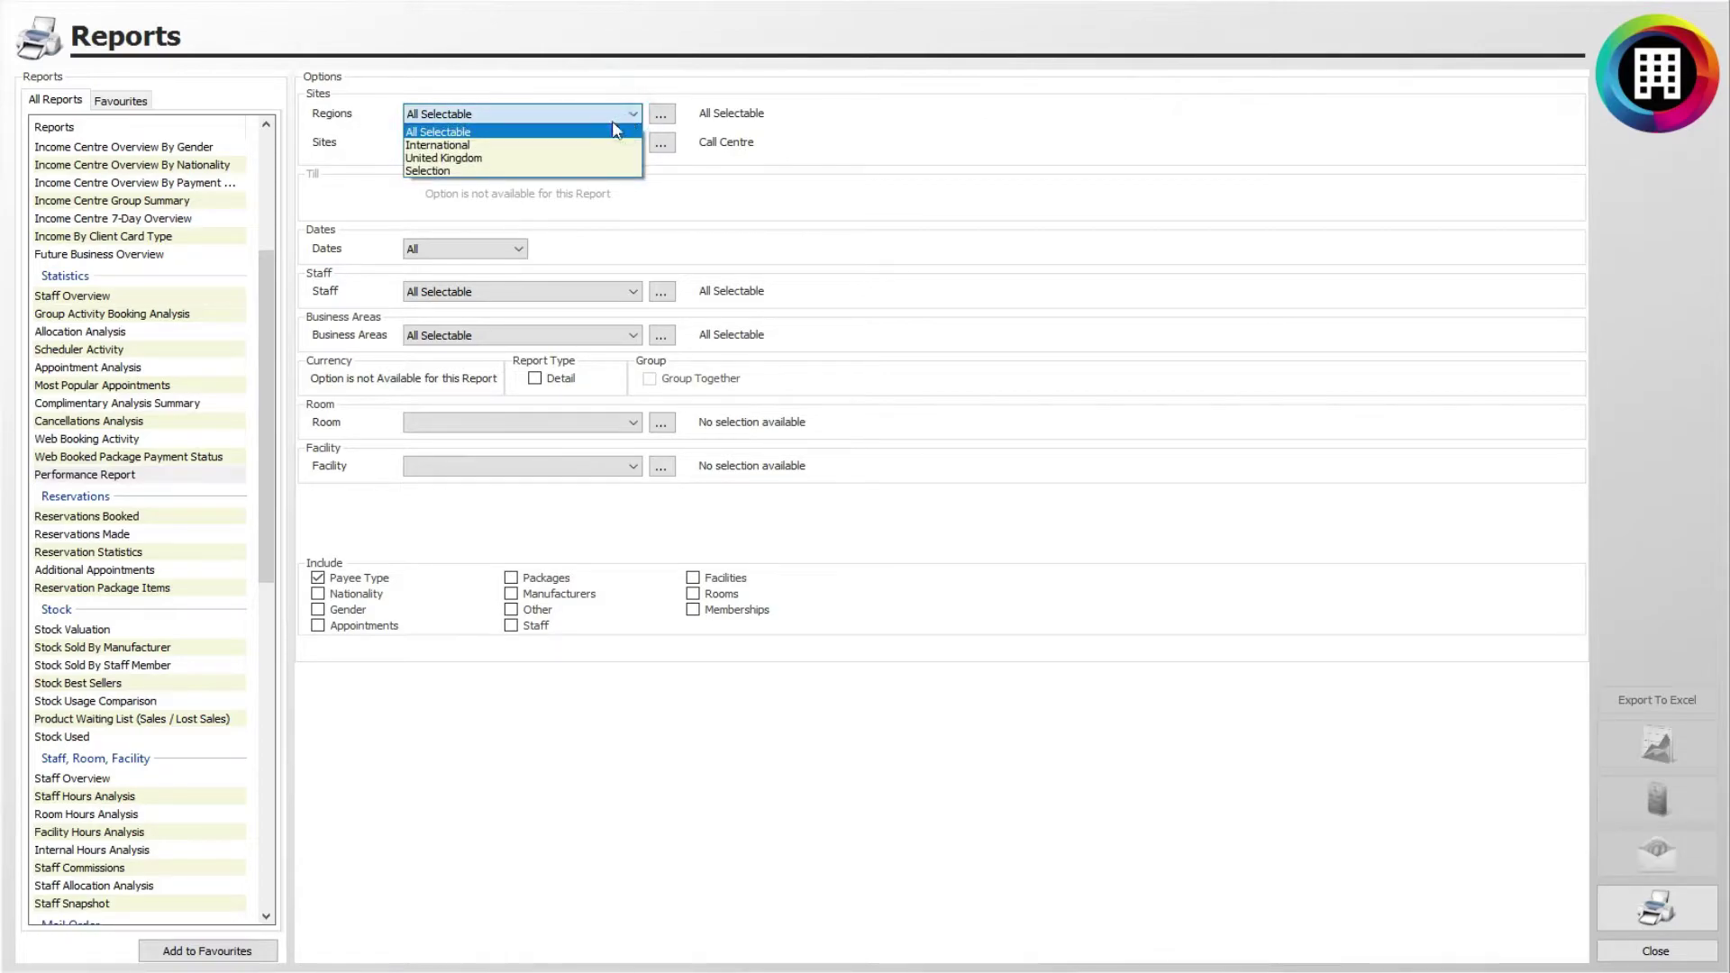
key("Escape")
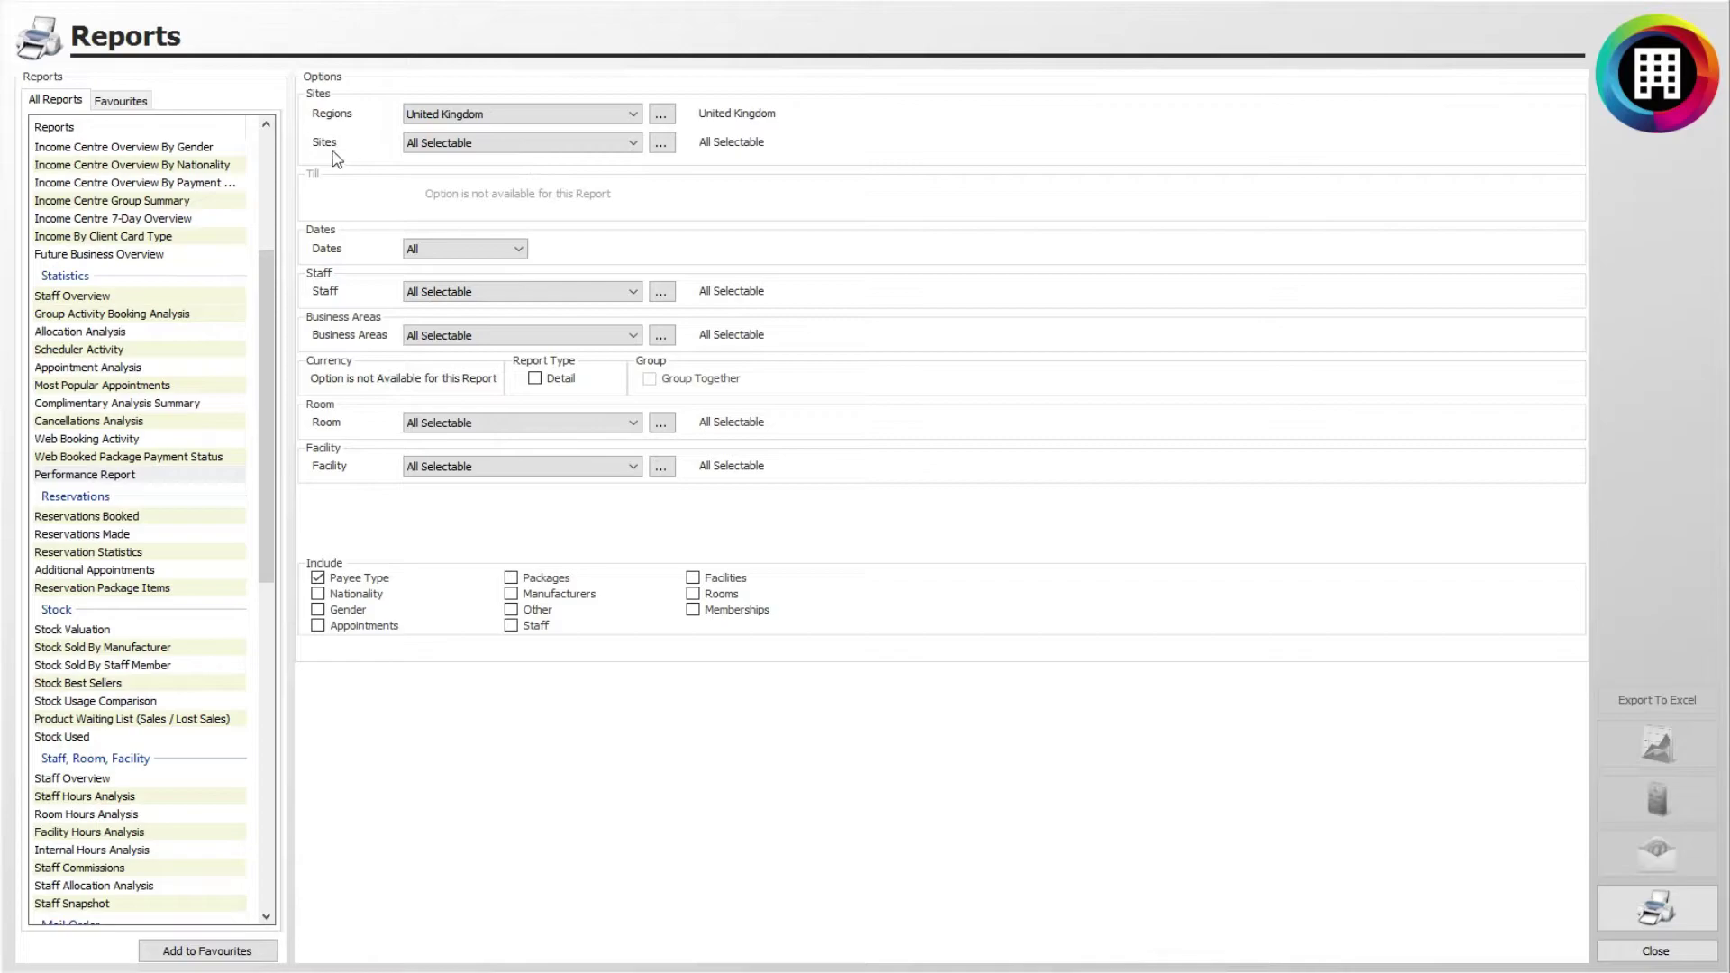
left_click(618, 144)
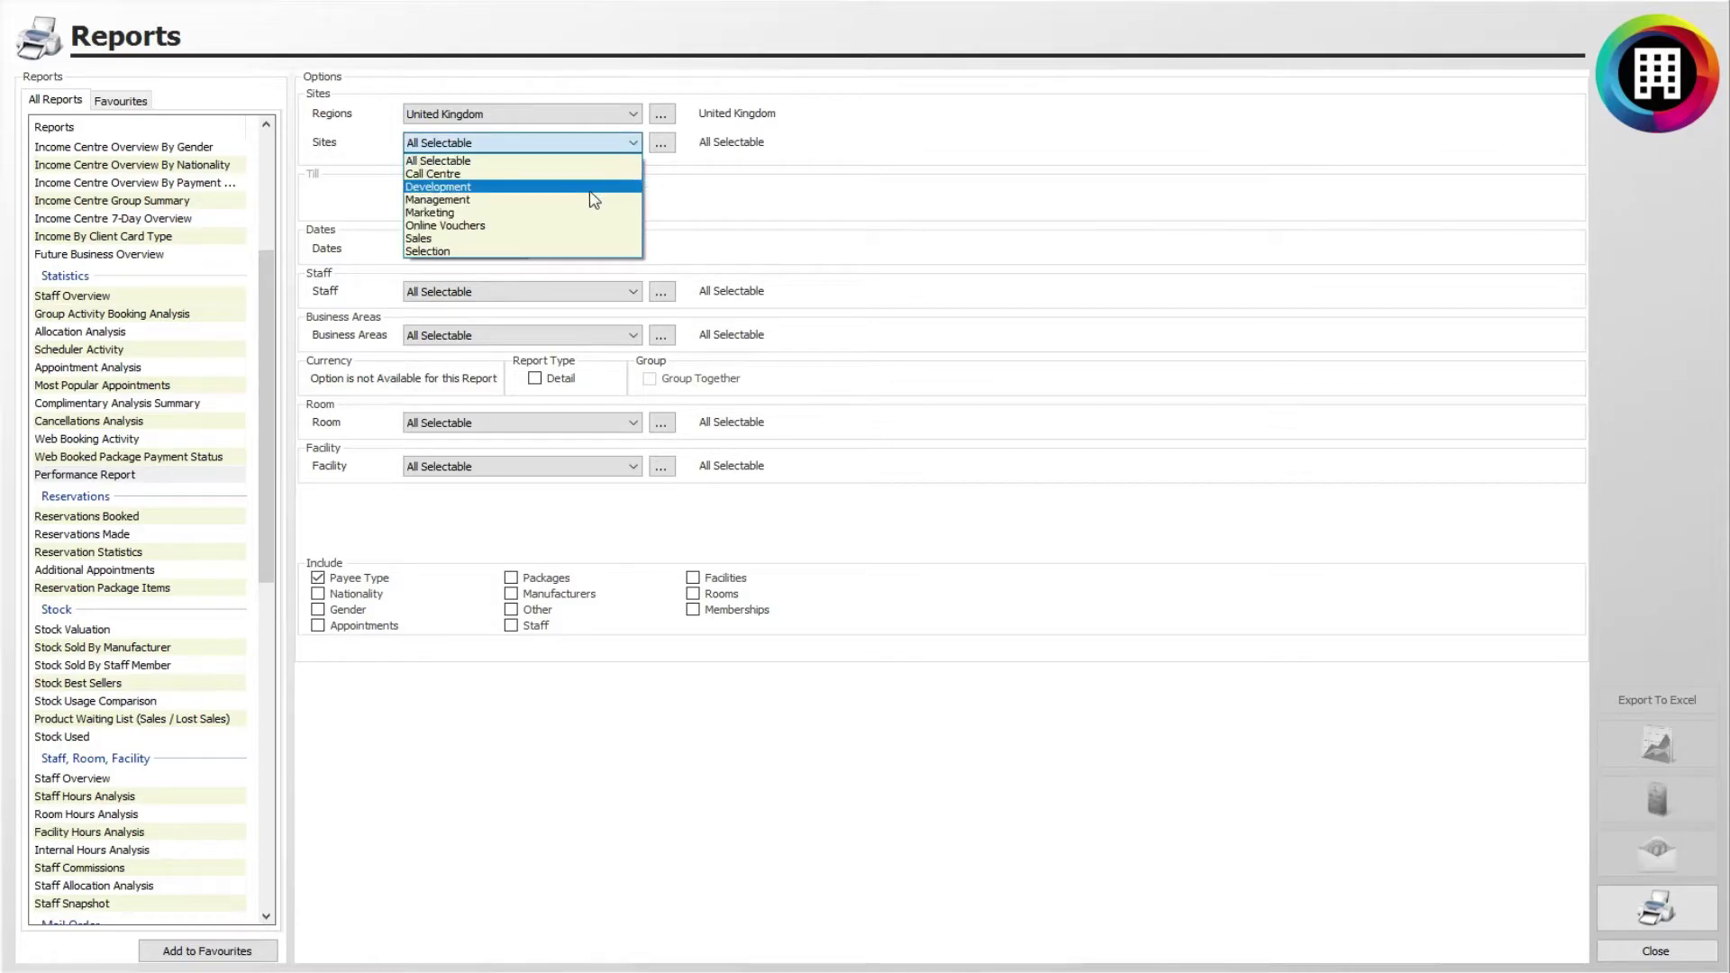
left_click(572, 160)
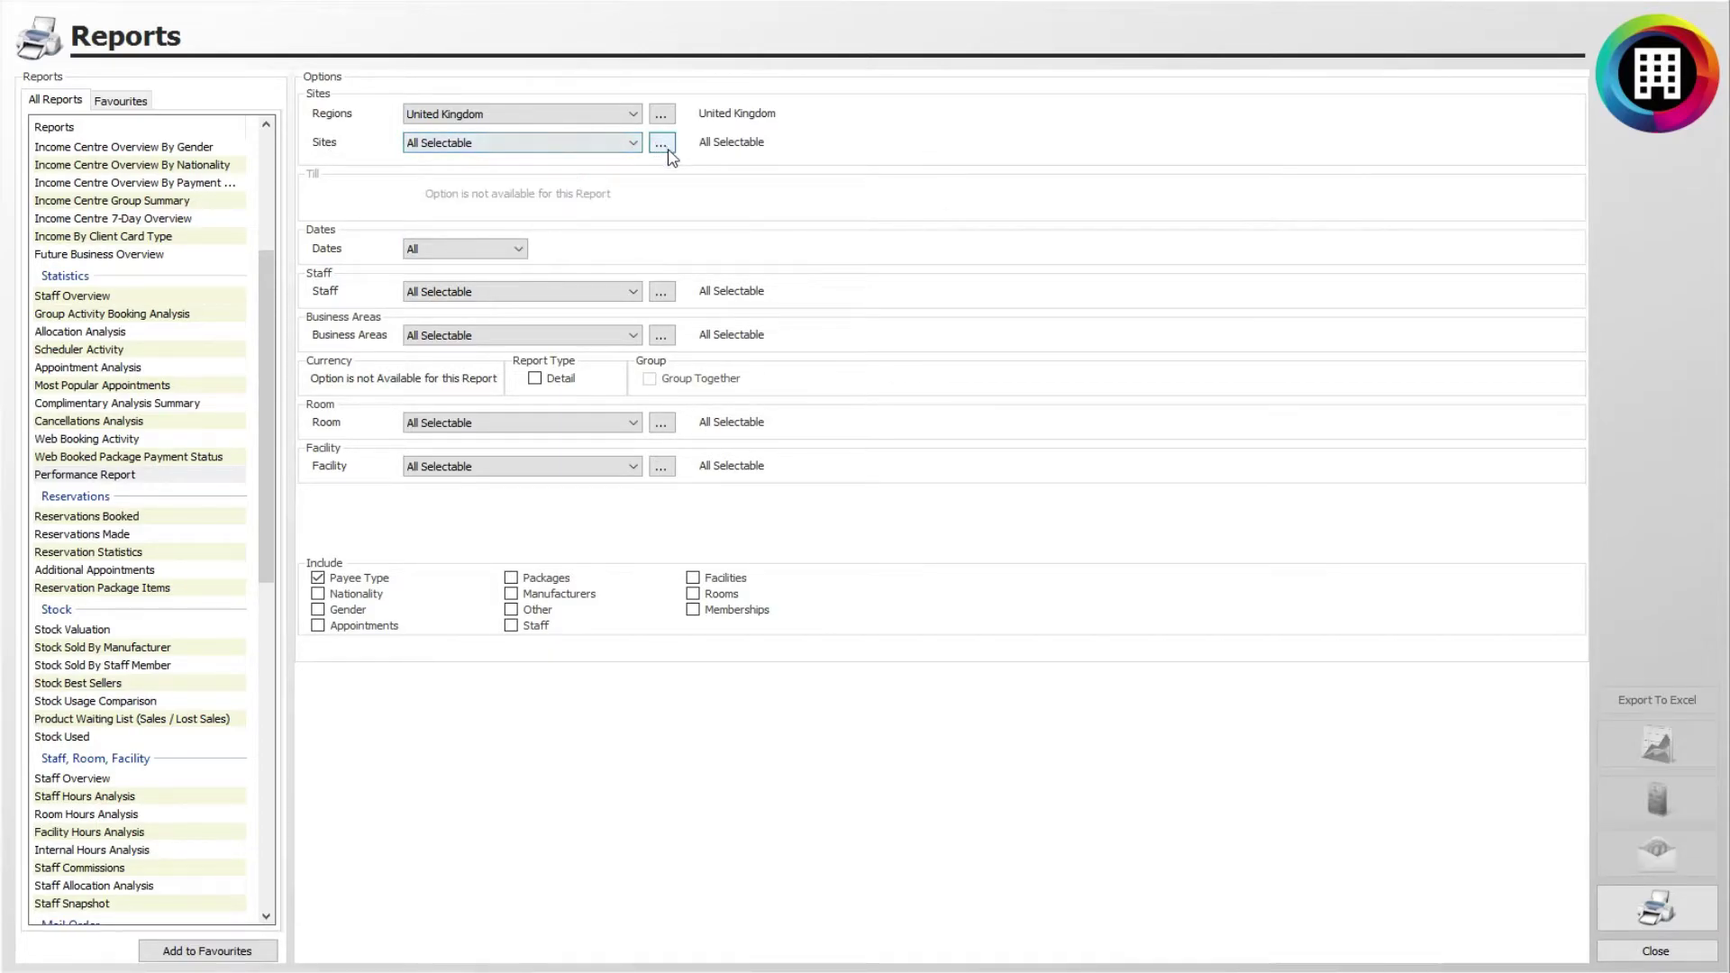
left_click(662, 146)
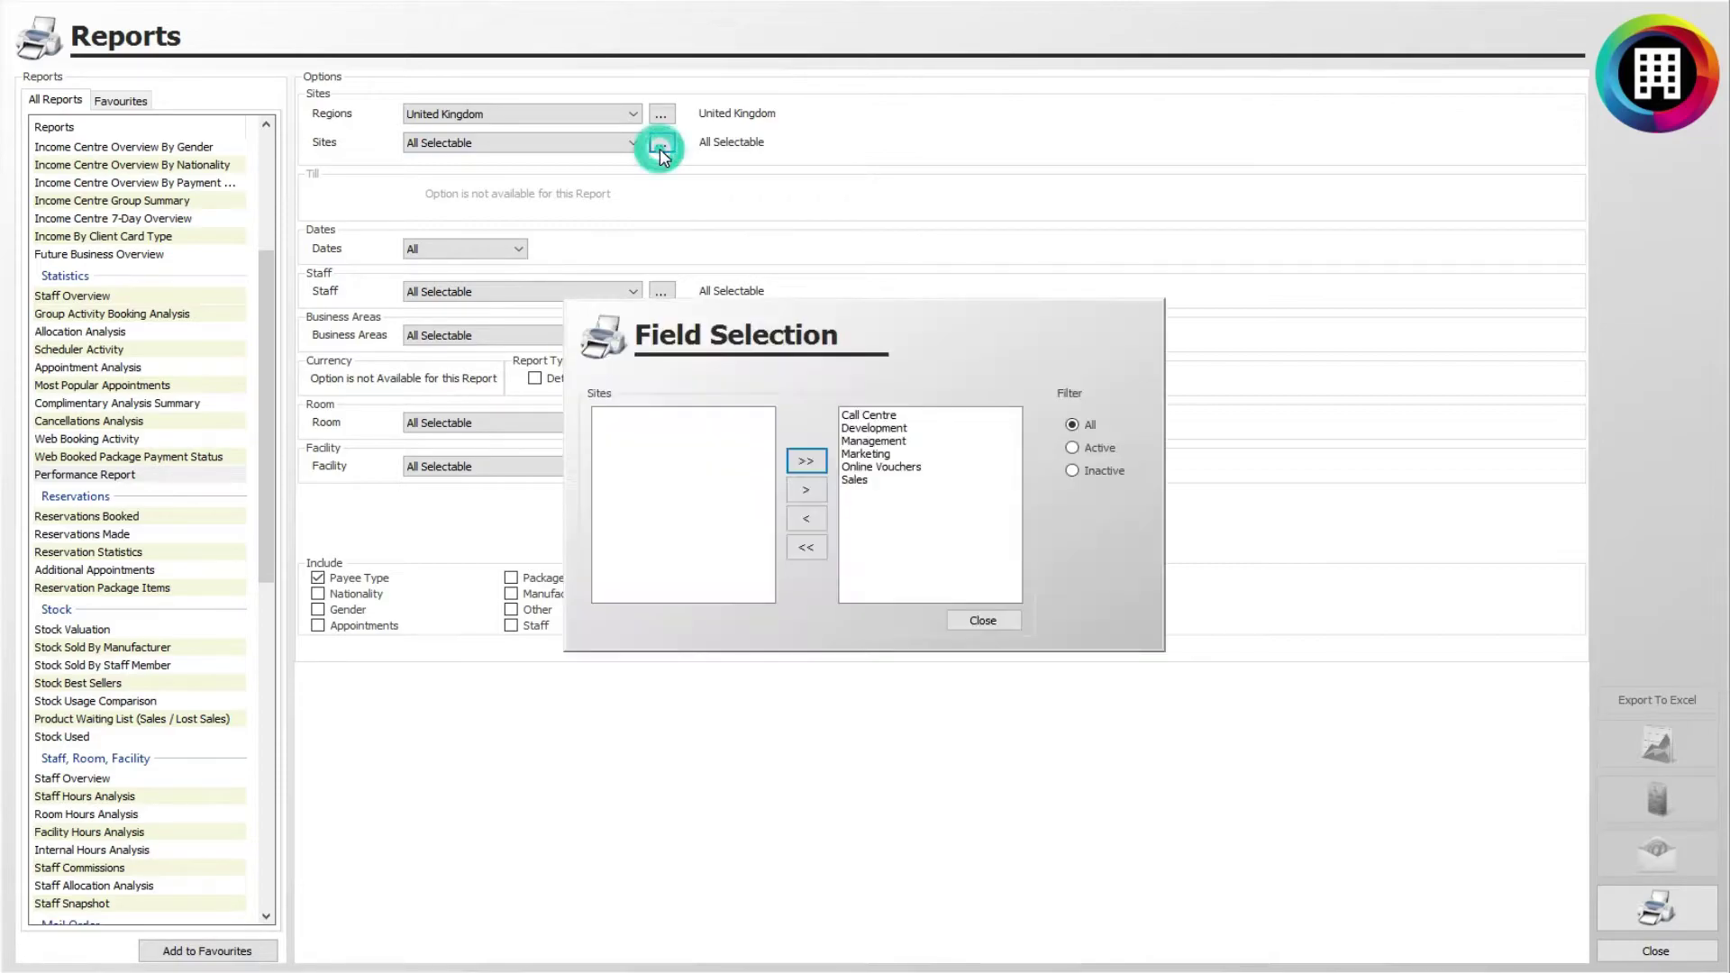
Confirm the selected UK sites and set the date range to Custom, 22/12/2021 to 22/12/2021
left_click(995, 625)
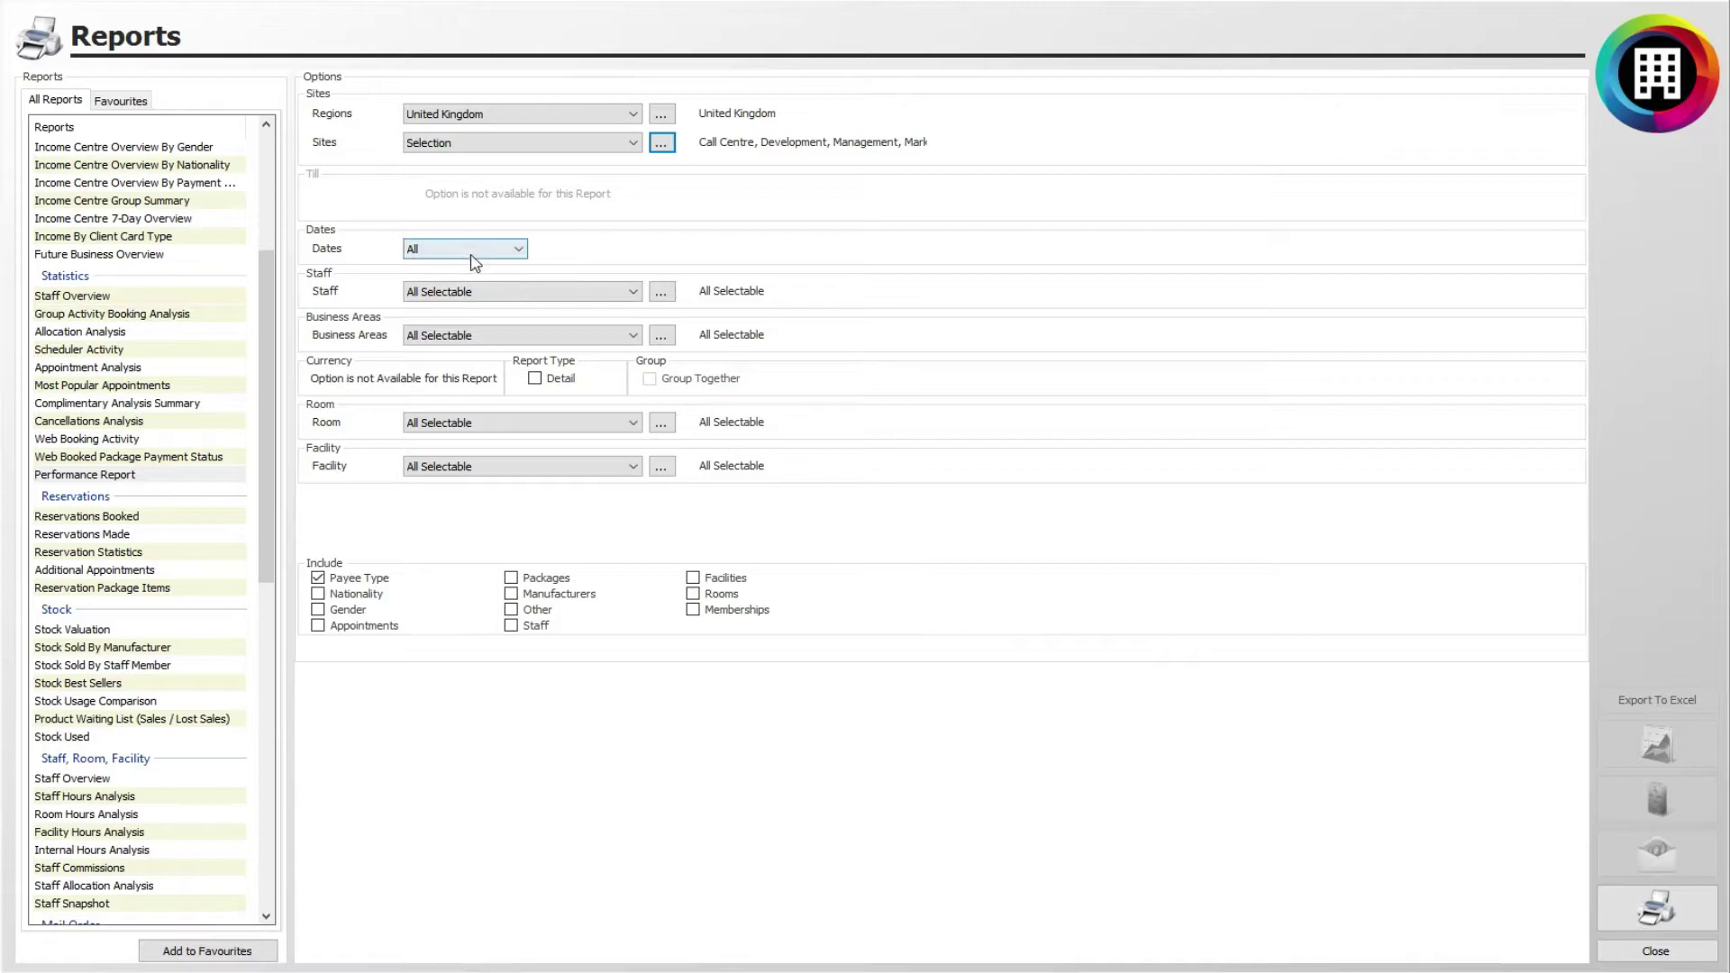
left_click(473, 254)
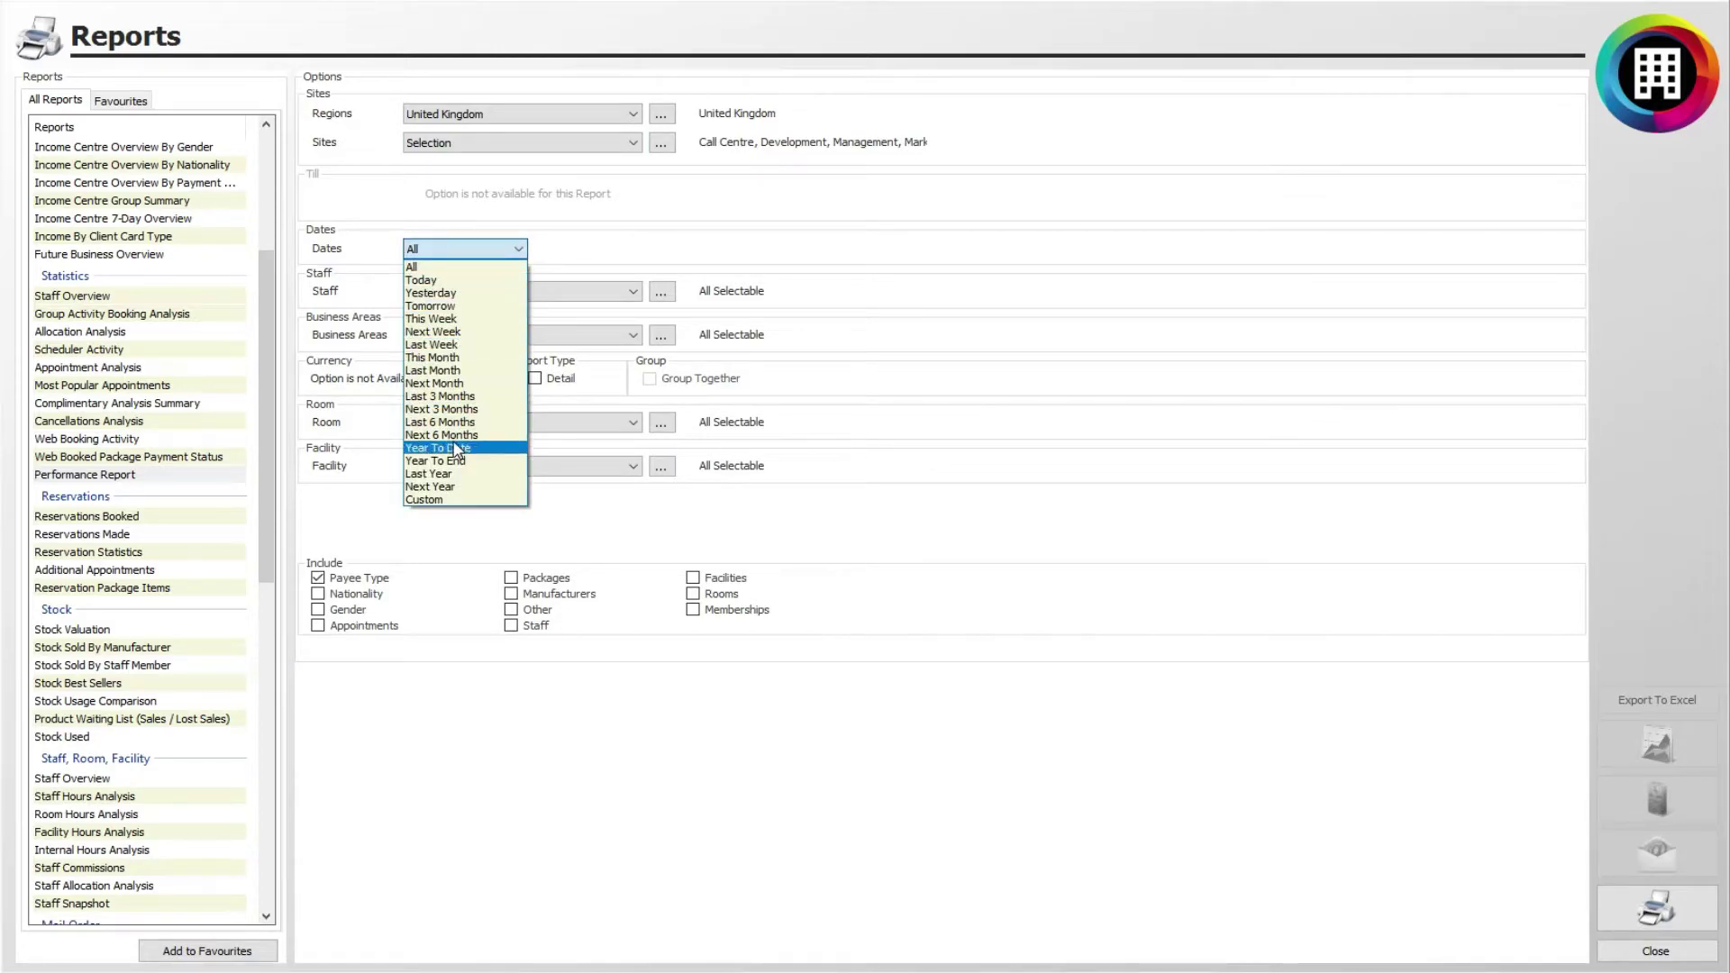
left_click(465, 372)
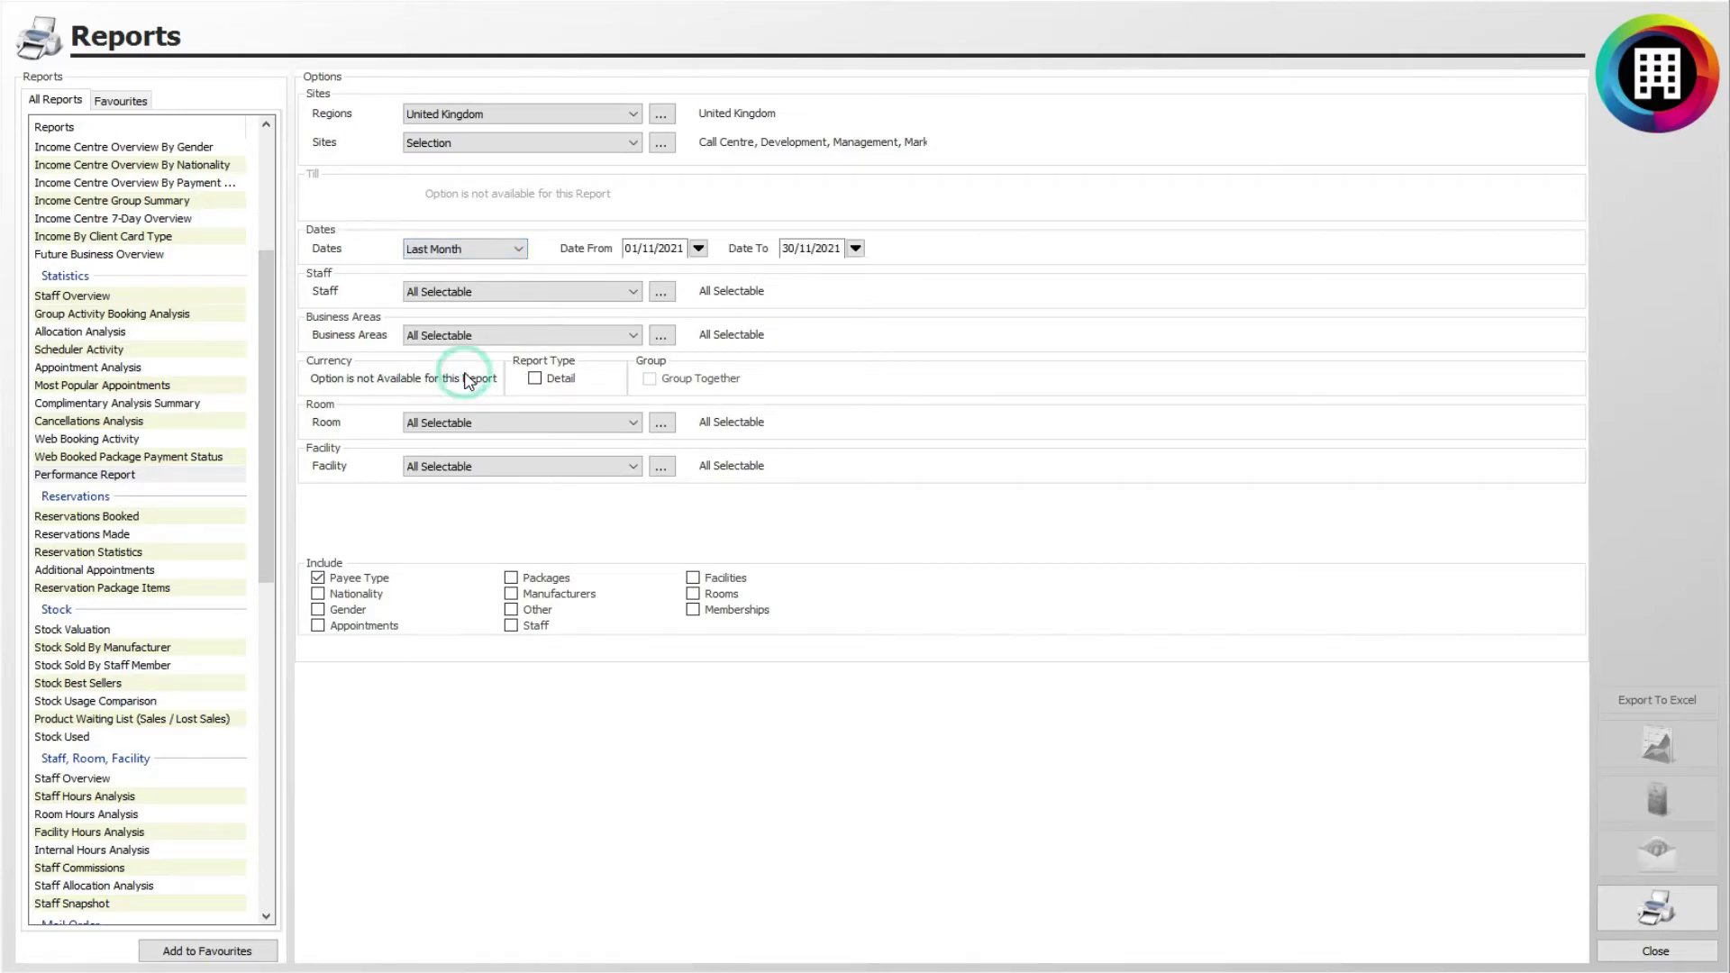
left_click(514, 249)
left_click(451, 498)
left_click(856, 249)
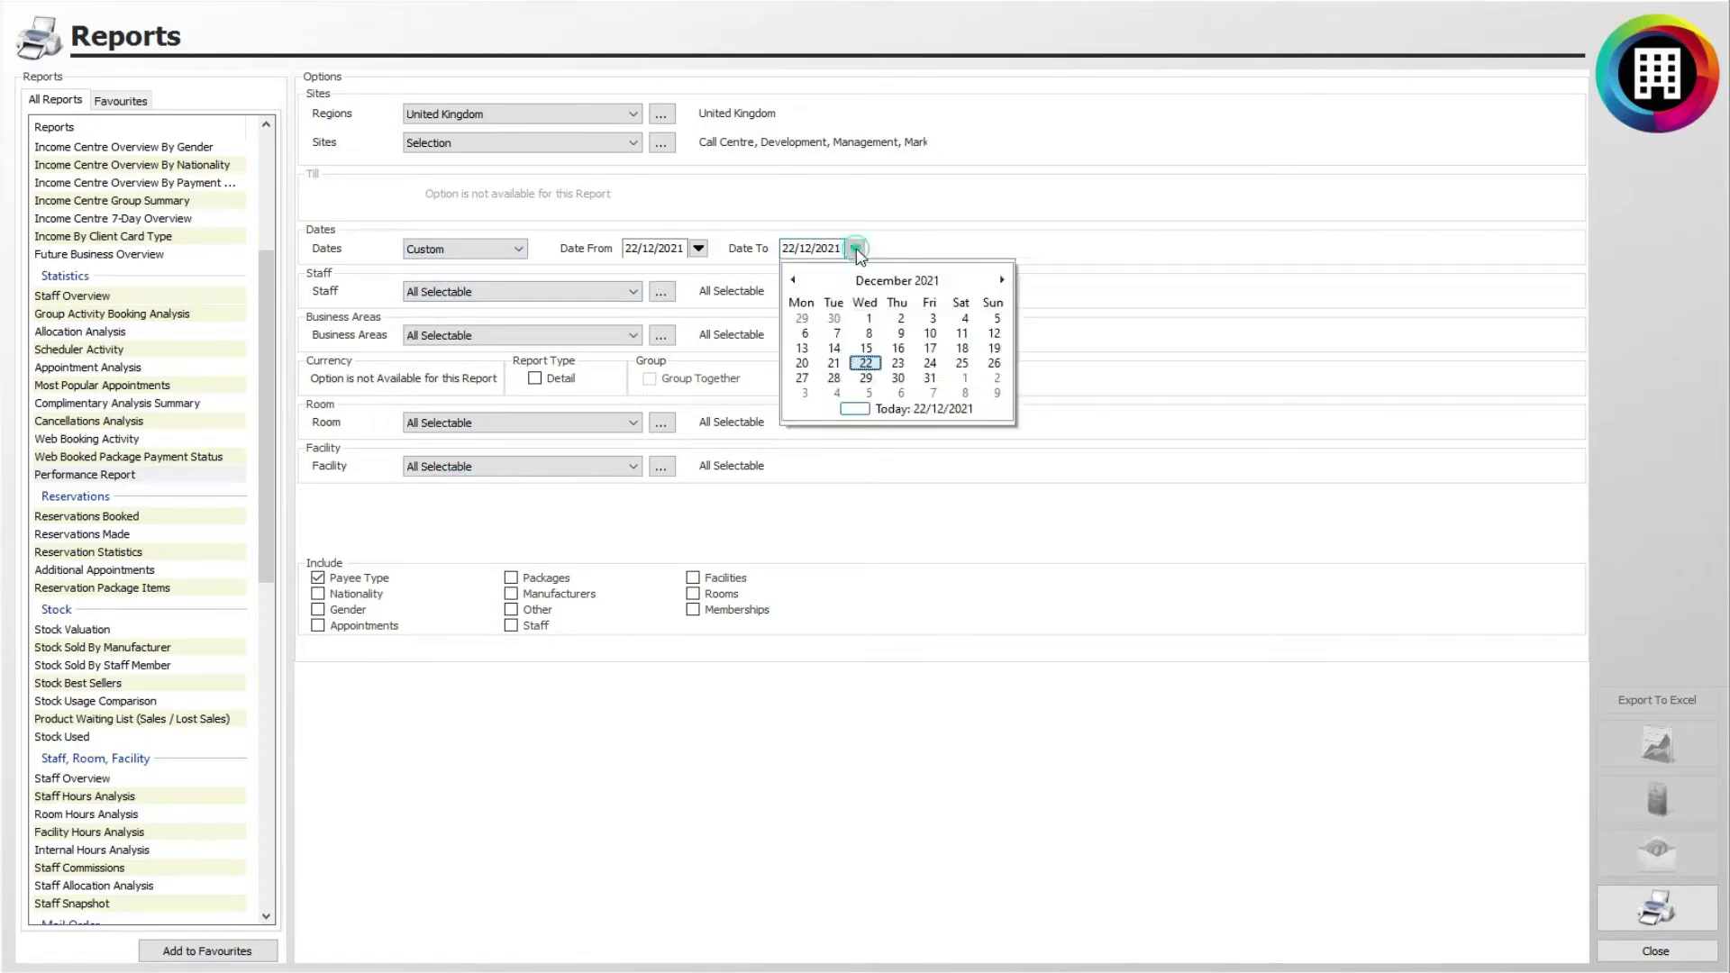
left_click(874, 251)
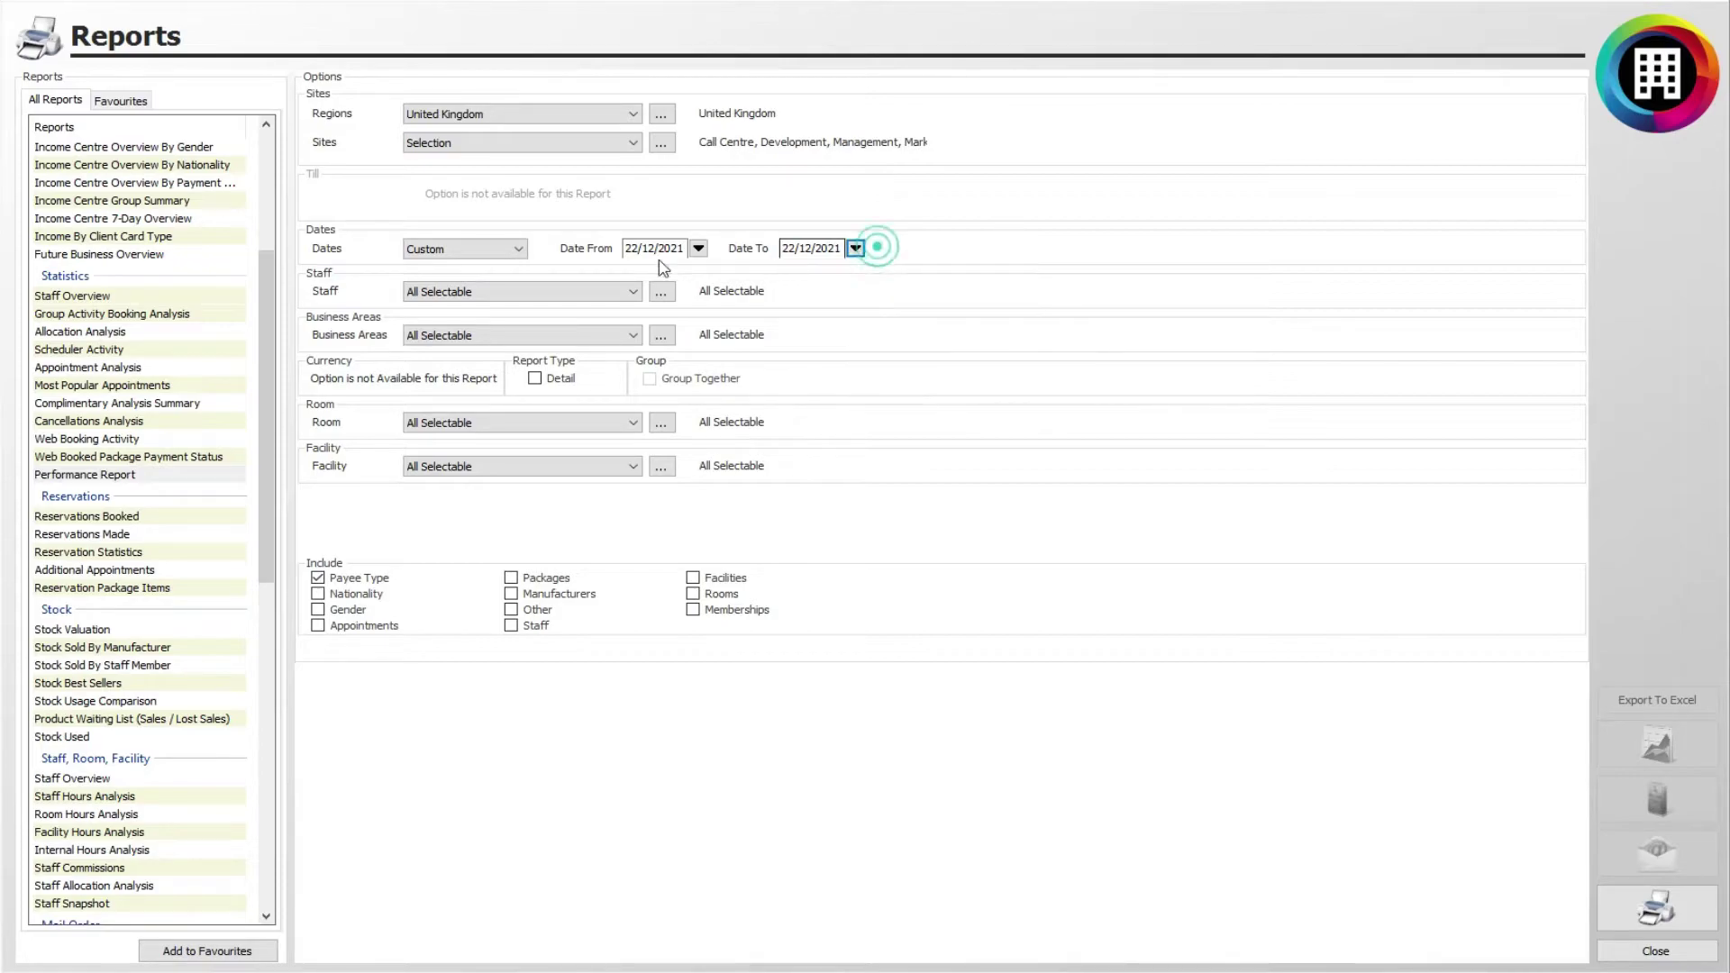
left_click(522, 250)
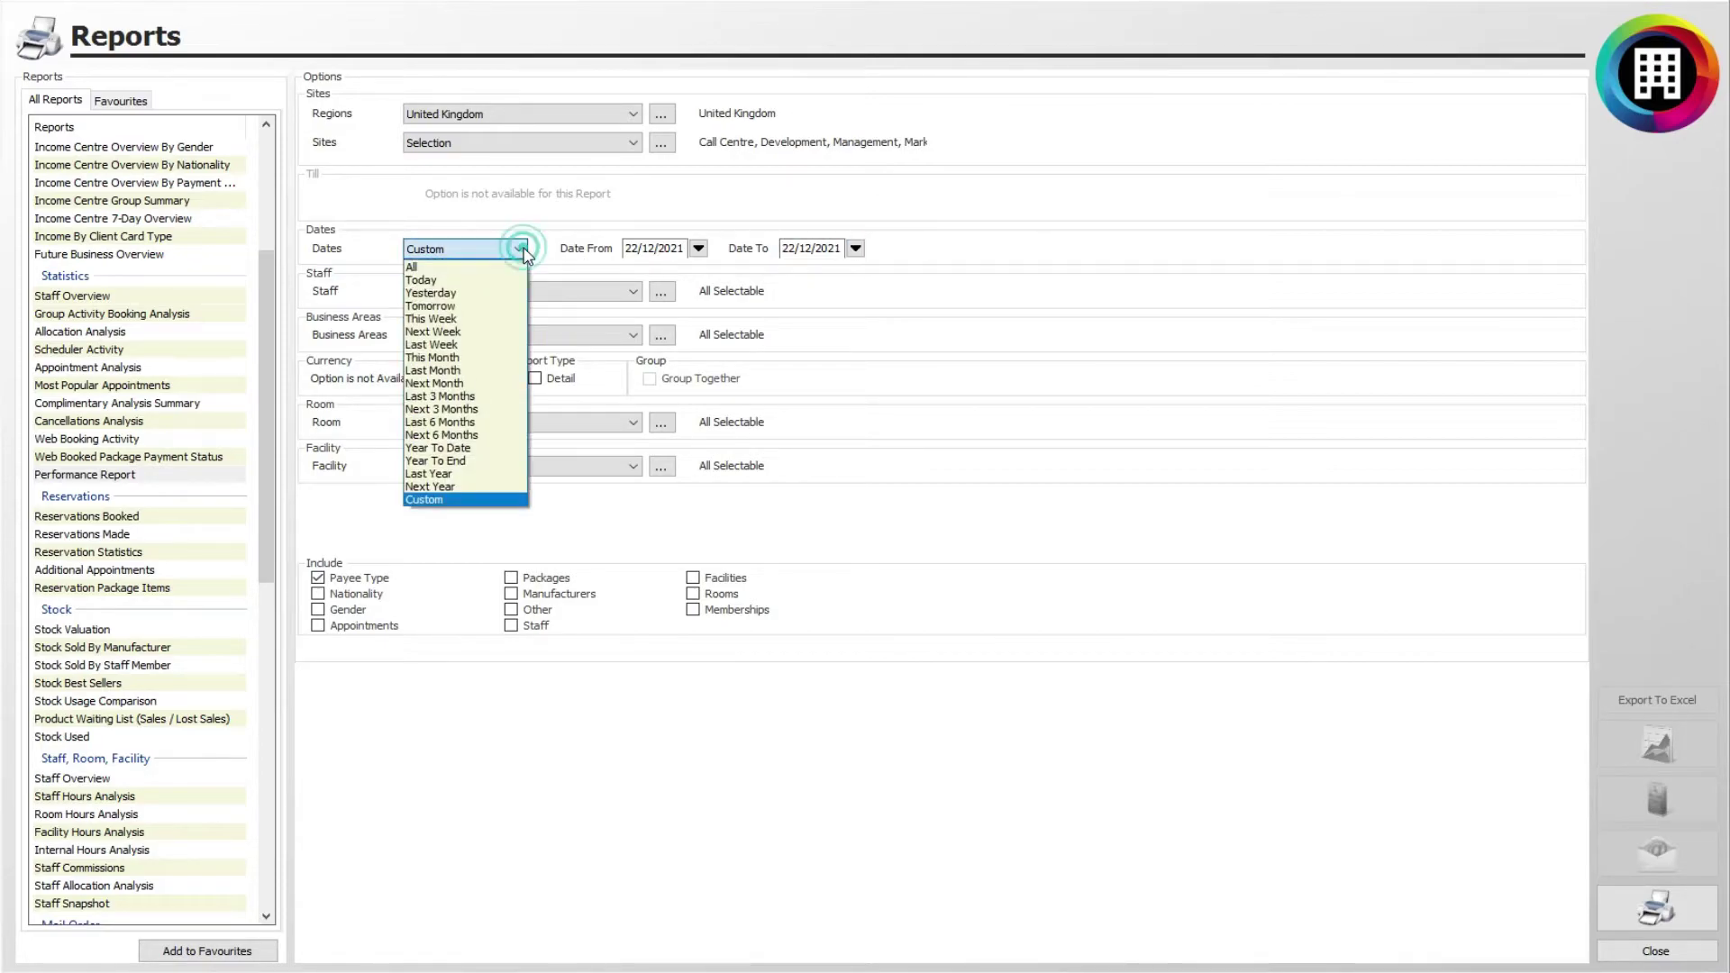
Set dates to Last Month (01/11/2021–30/11/2021), leaving Staff, Business Areas, Room and Facility unfiltered
left_click(470, 369)
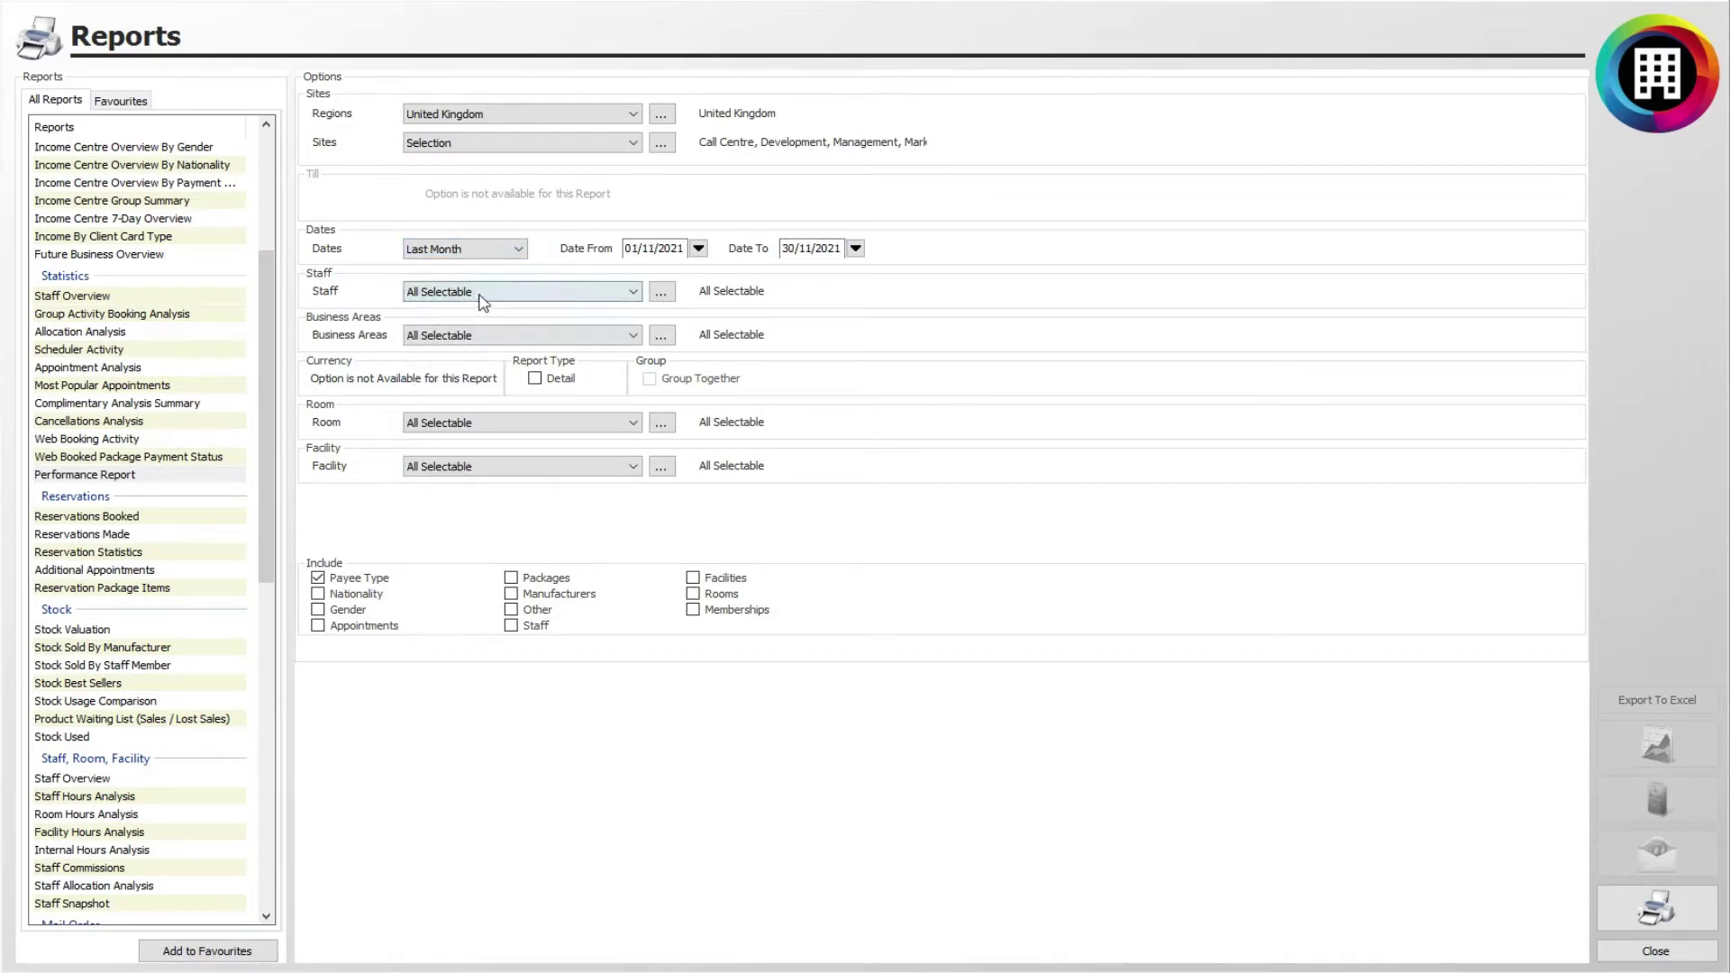
left_click(613, 292)
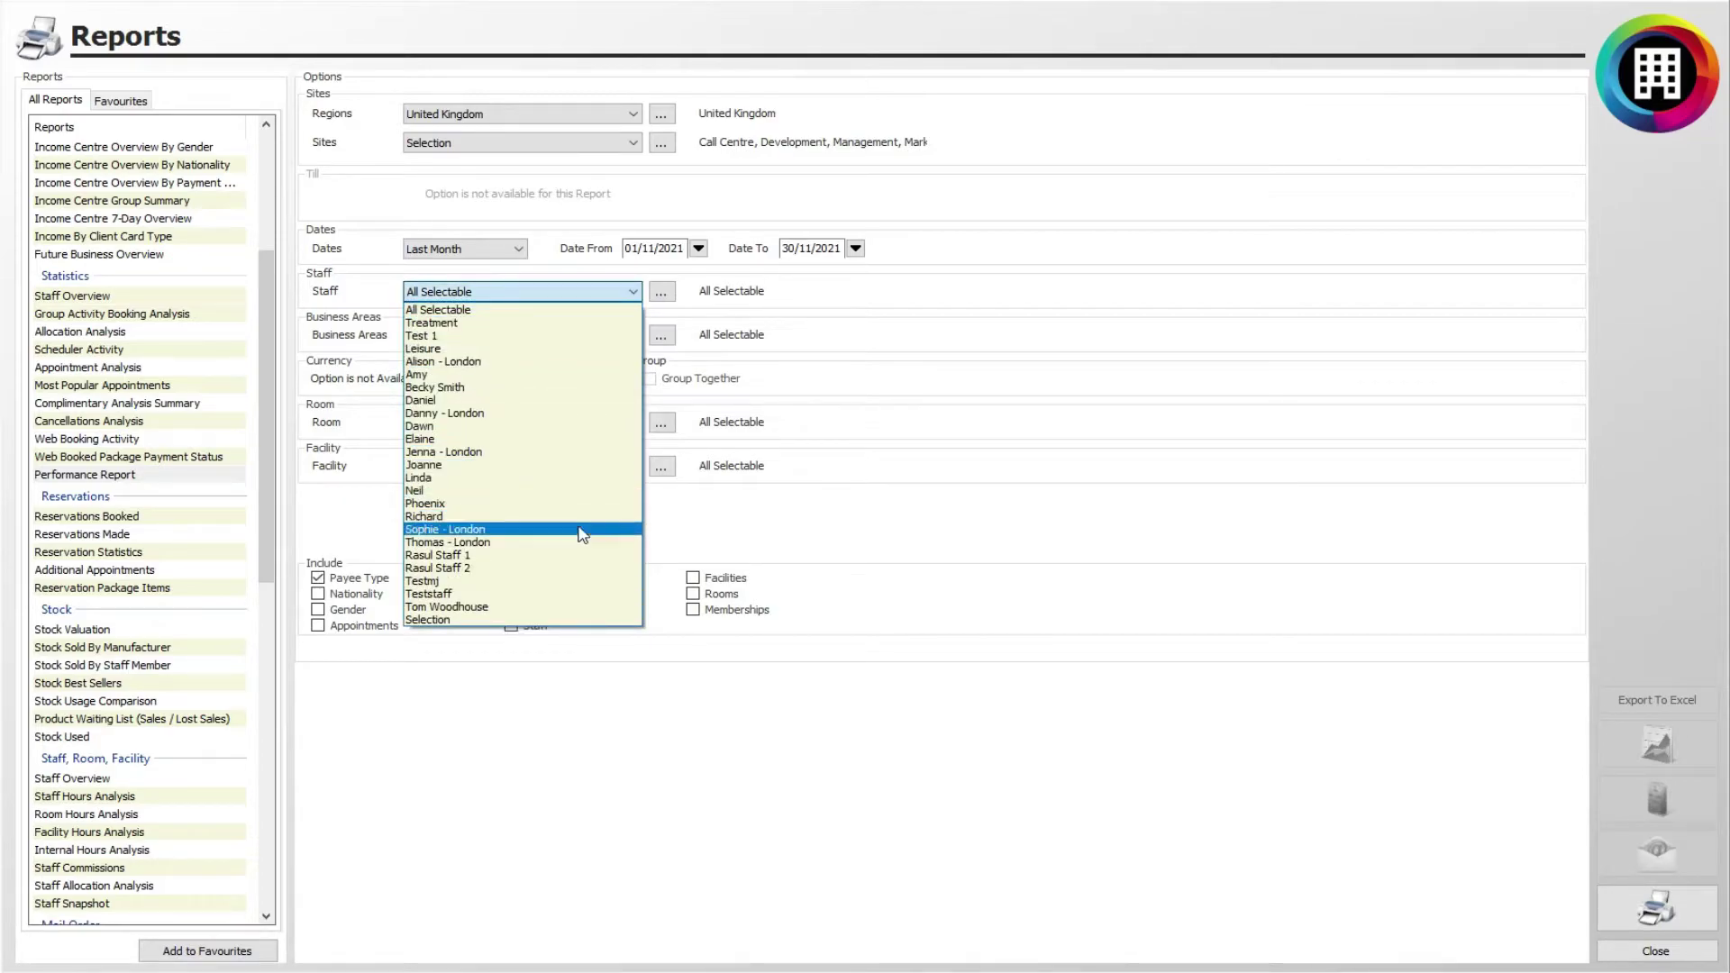
left_click(539, 310)
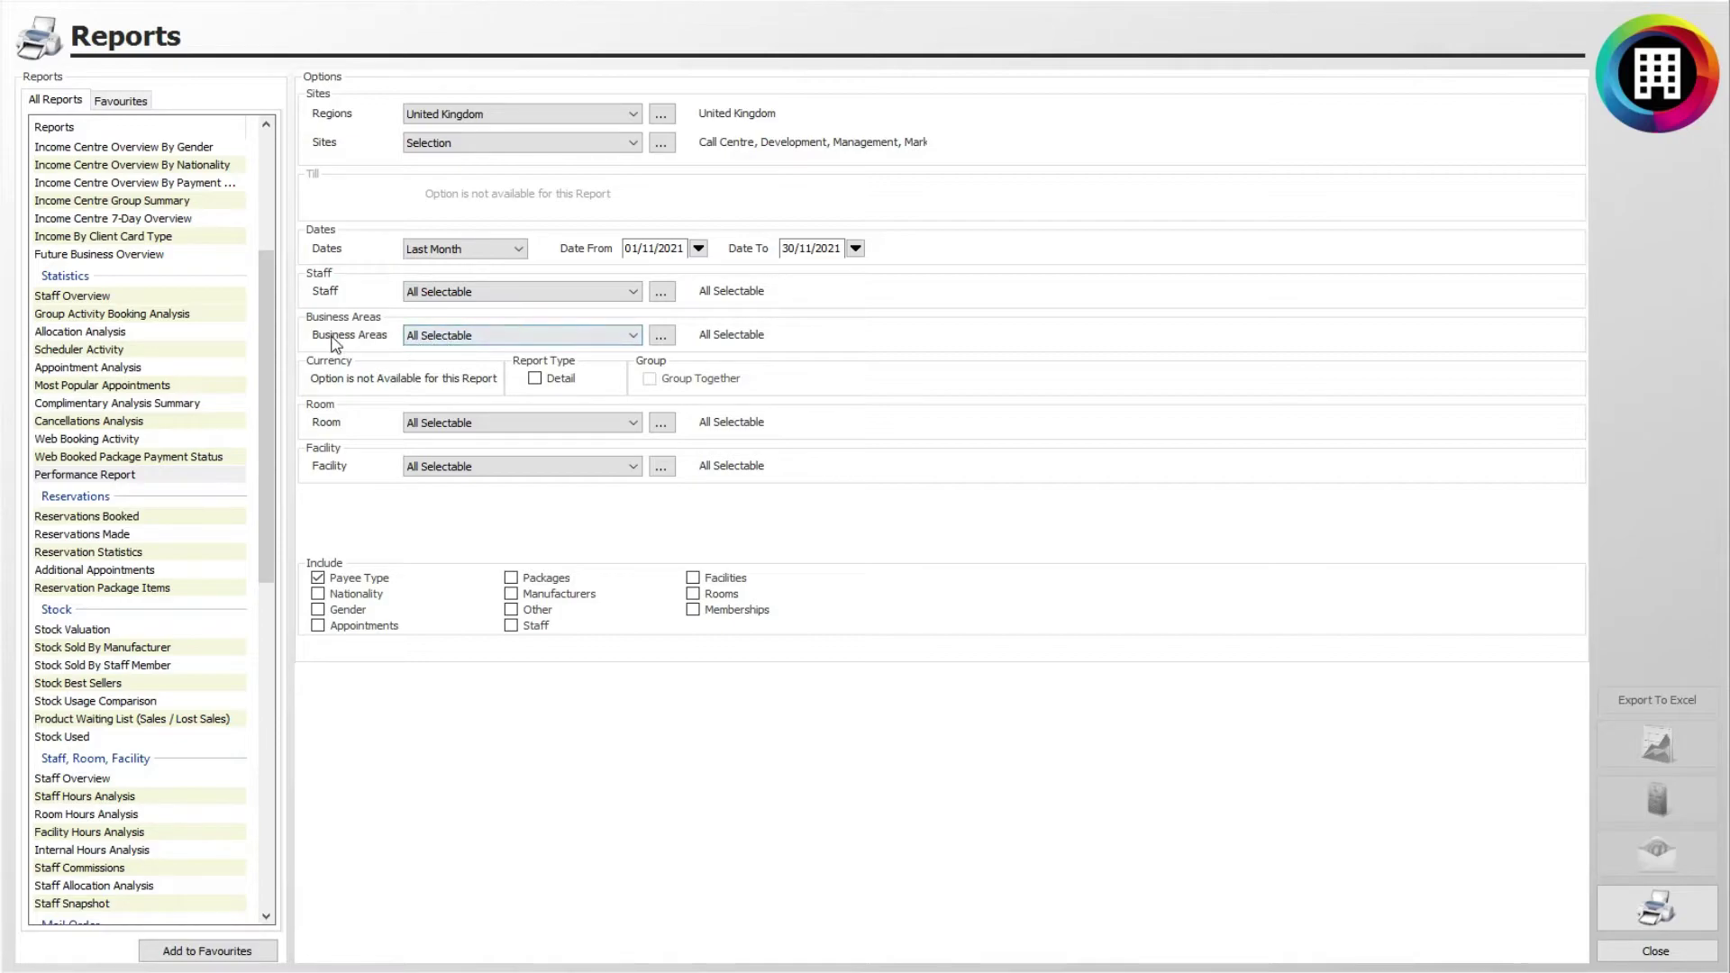
left_click(614, 334)
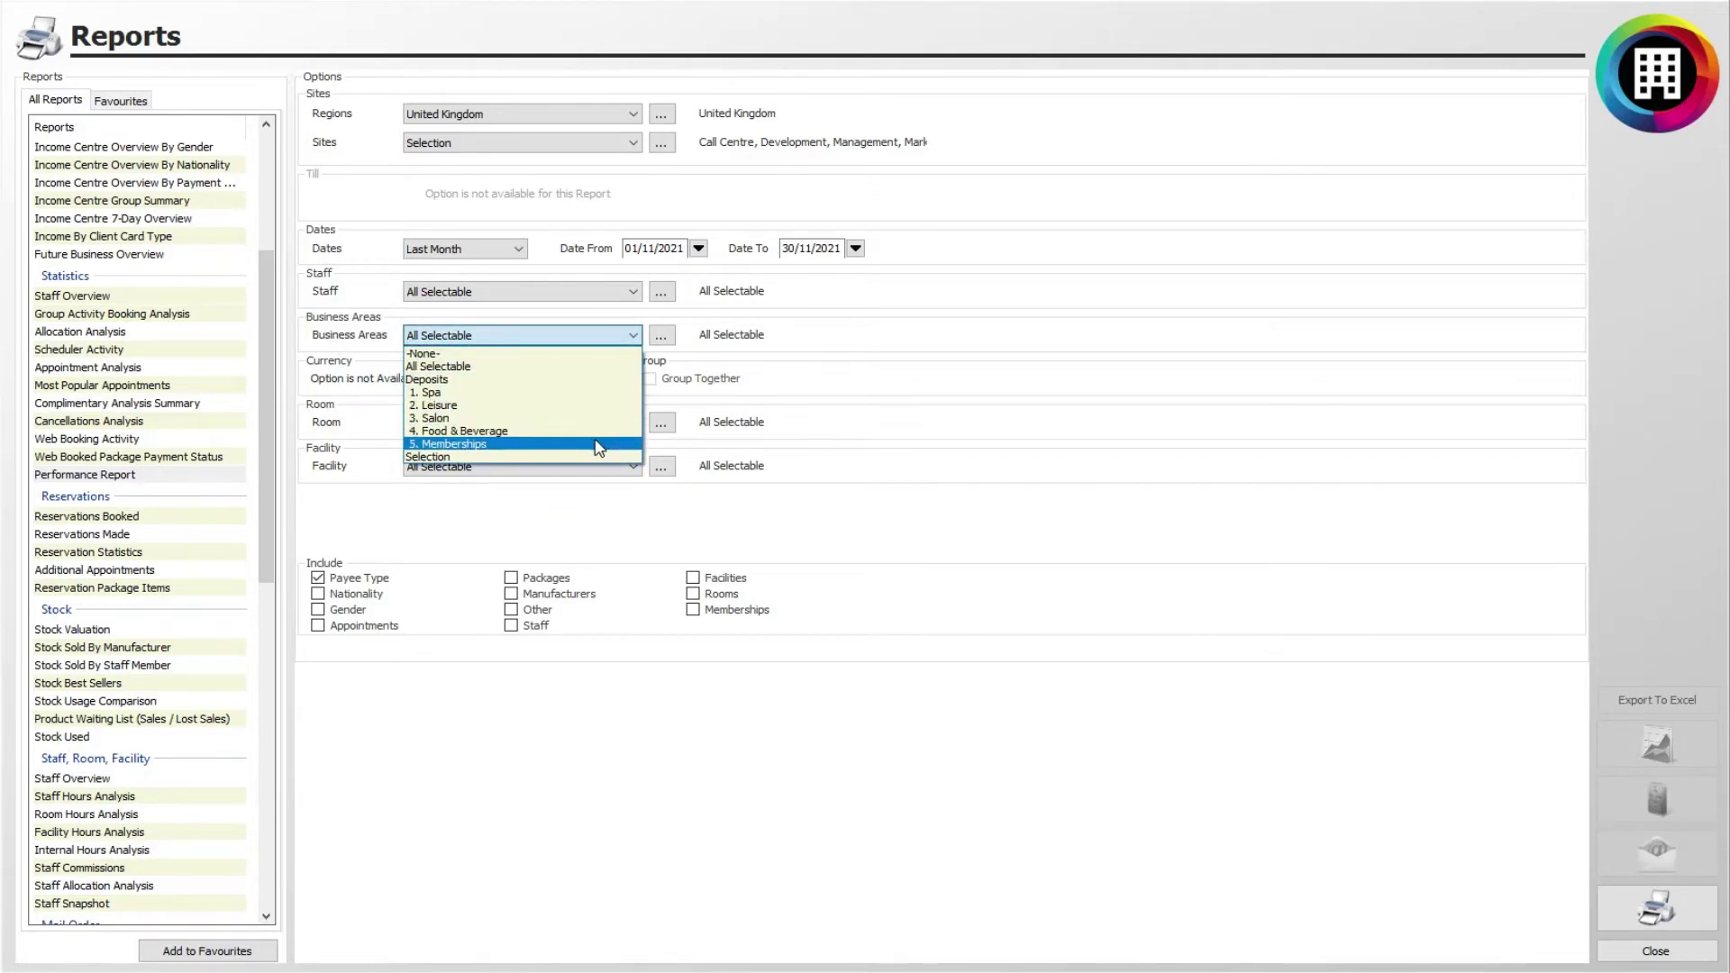
left_click(807, 342)
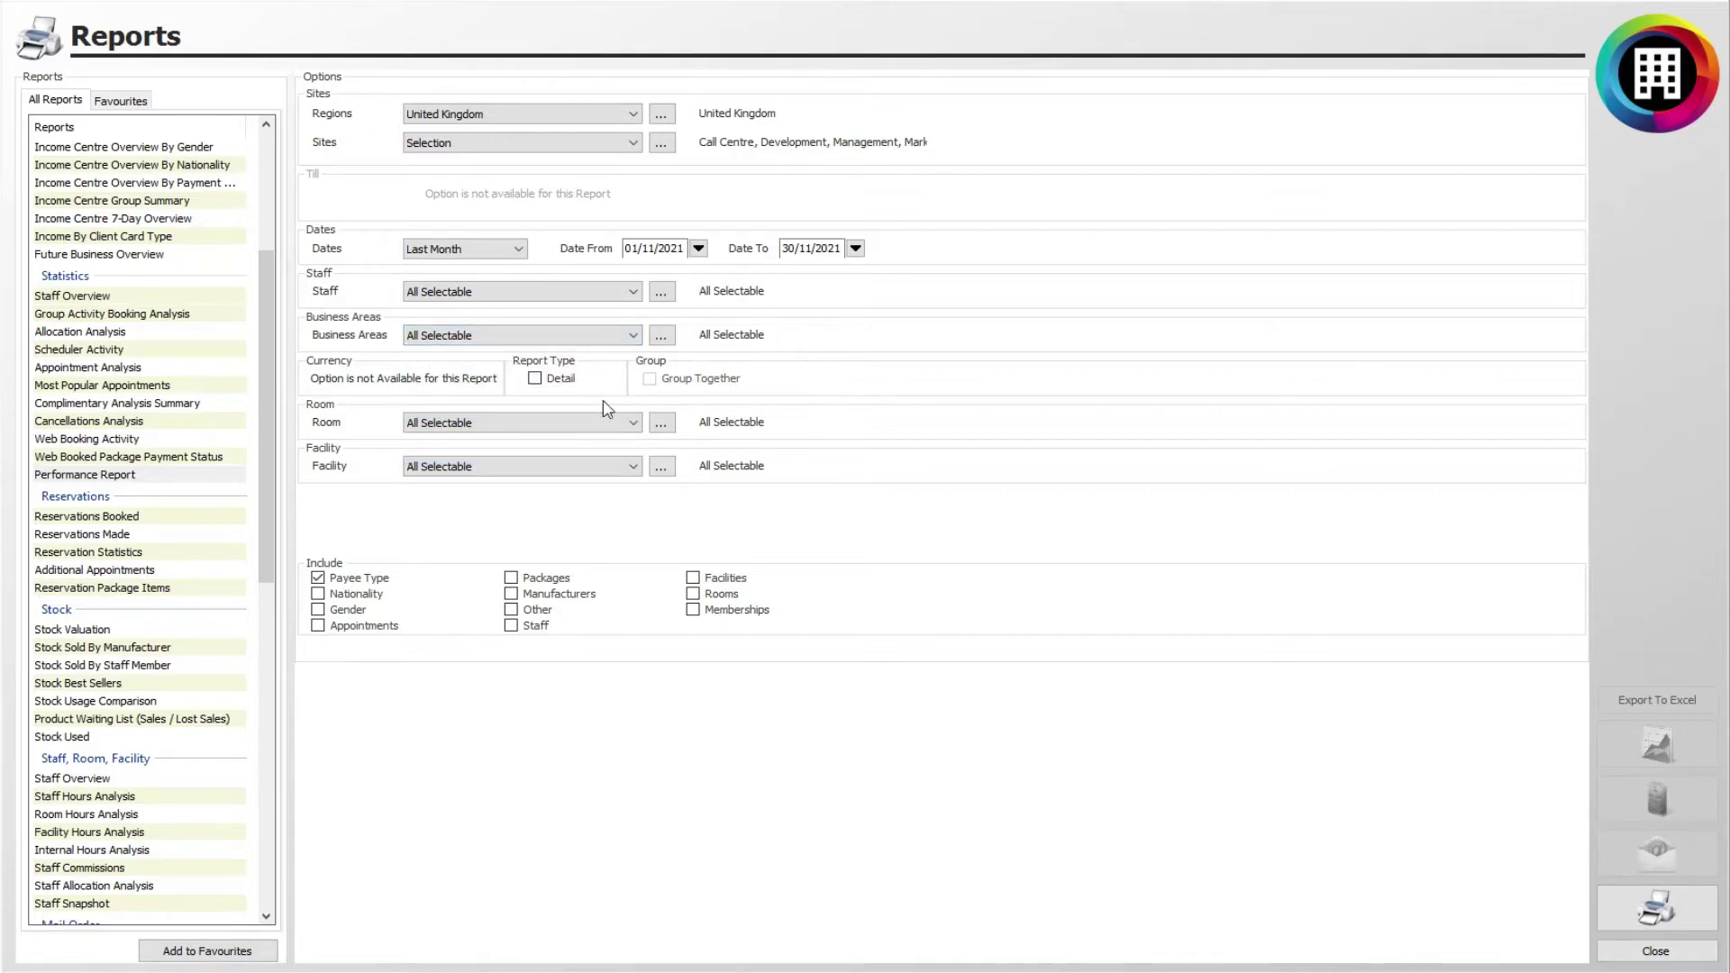
left_click(486, 425)
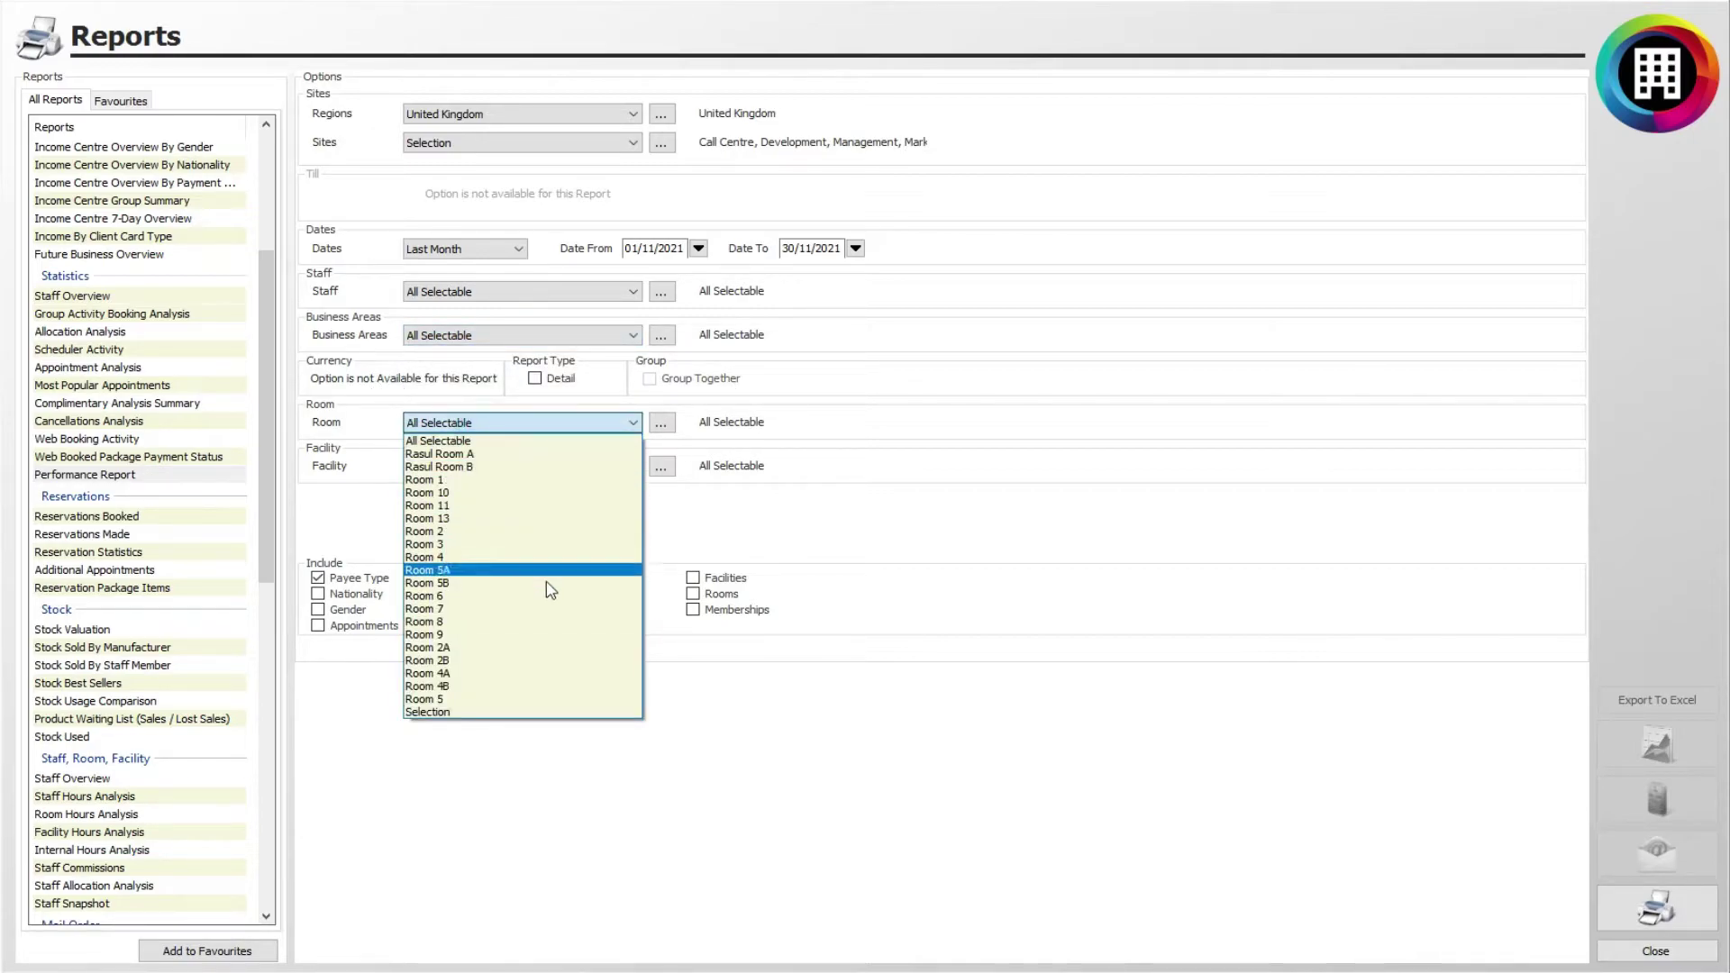
left_click(784, 472)
left_click(622, 467)
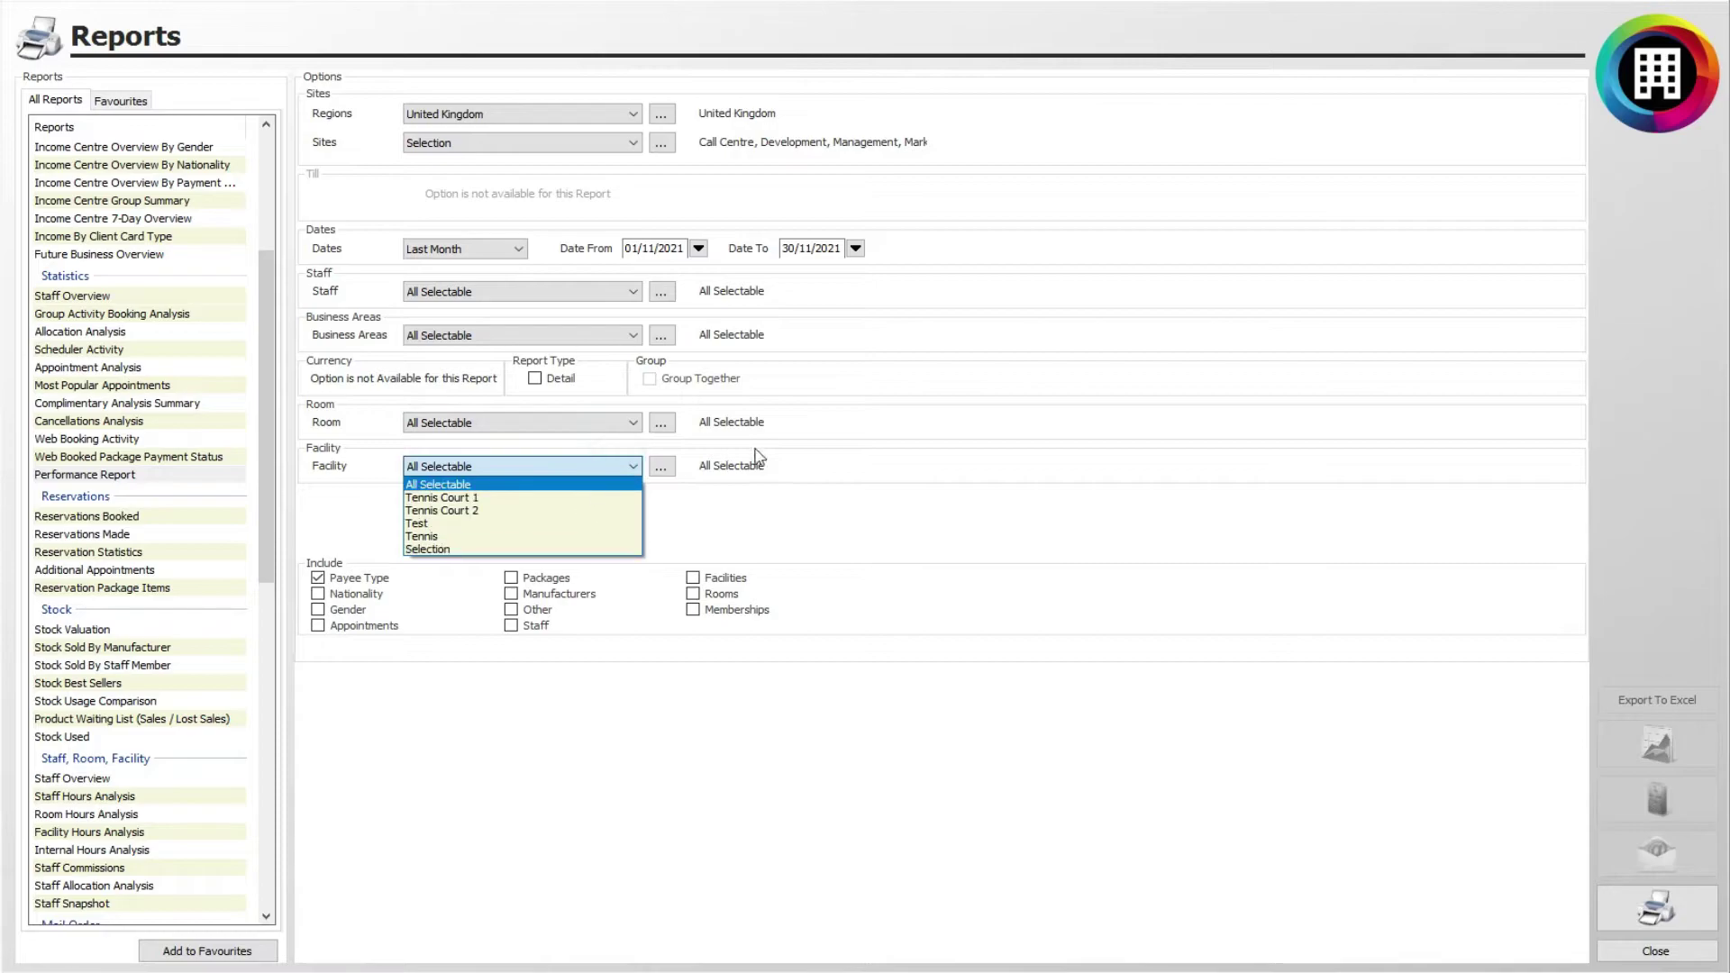
left_click(827, 443)
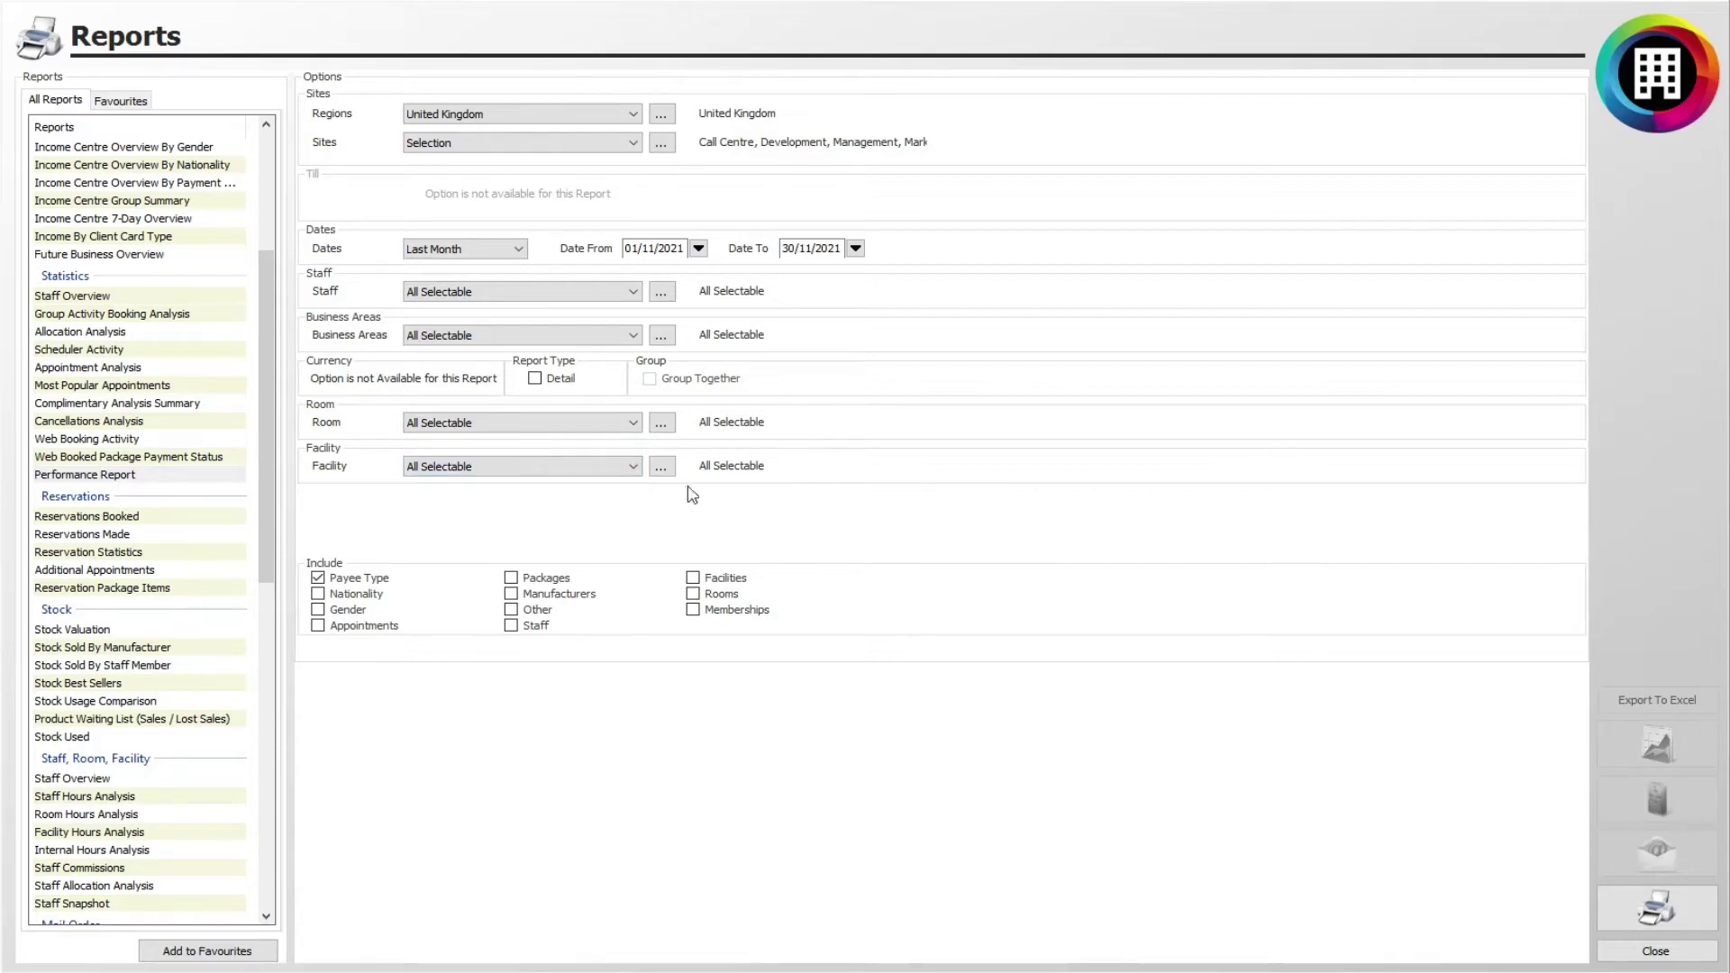
Leave Payee Type as the only Include option and tick the Detail report type
left_click(319, 576)
left_click(513, 580)
left_click(512, 580)
left_click(513, 579)
left_click(515, 611)
left_click(317, 626)
left_click(318, 610)
left_click(318, 610)
left_click(693, 610)
left_click(535, 379)
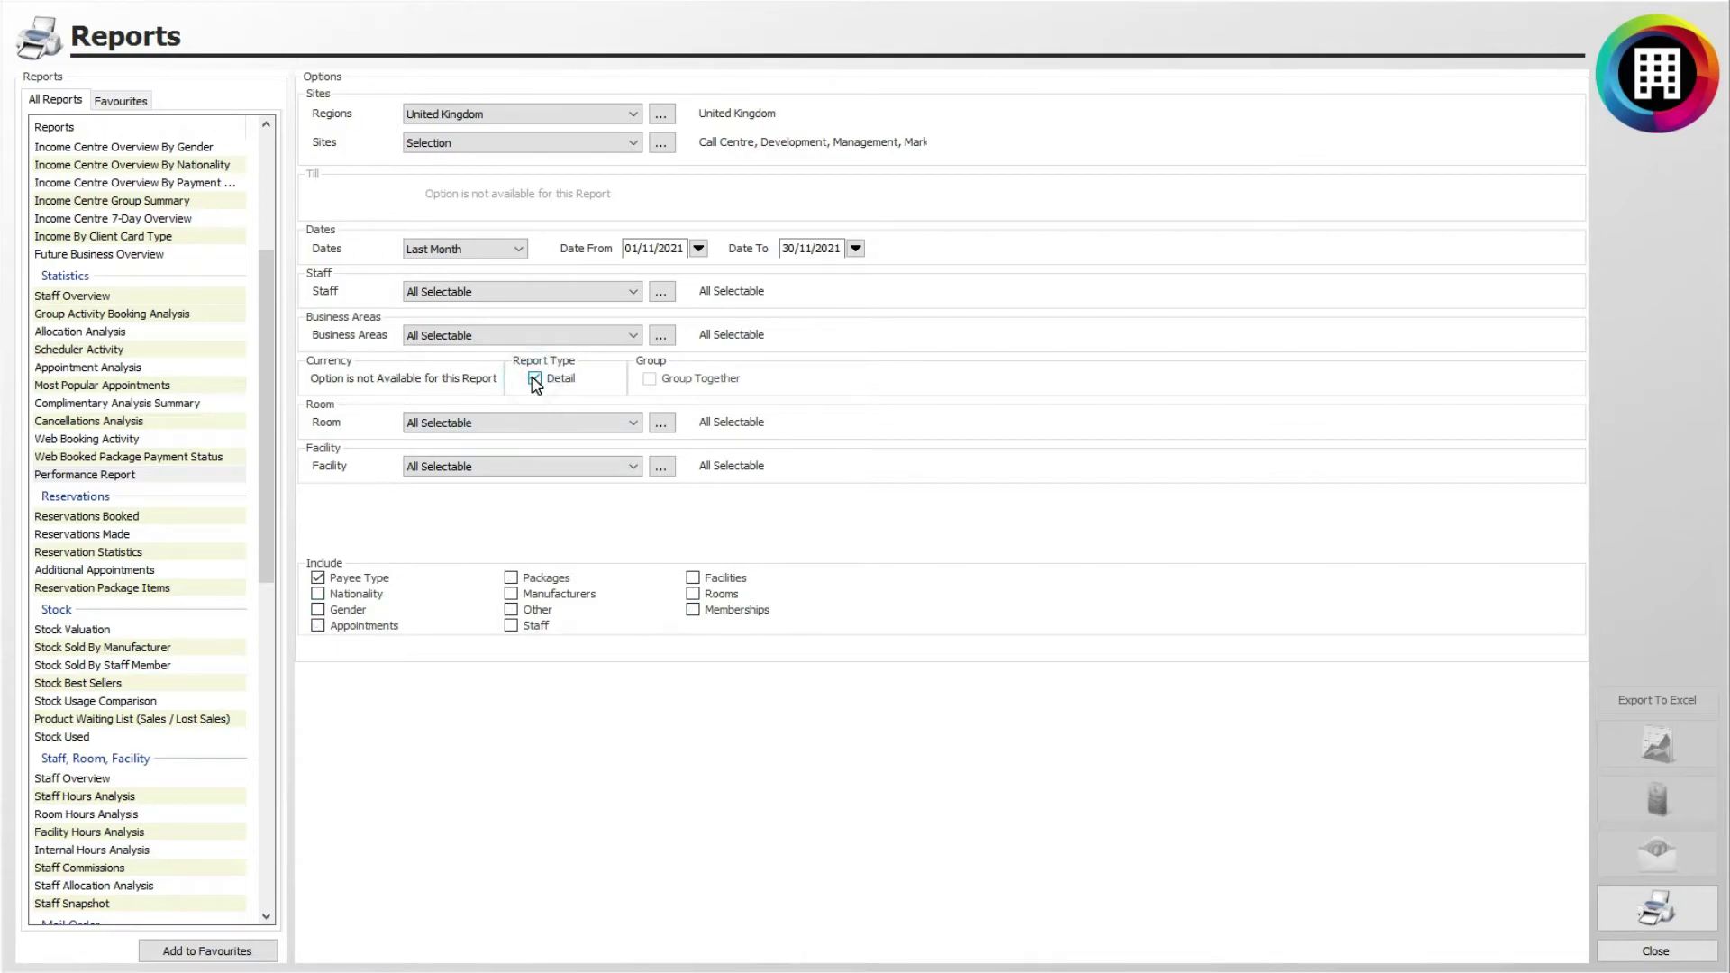
Generate the report into Excel, maximize the workbook and select the 05/11/2021 Member count
left_click(1660, 917)
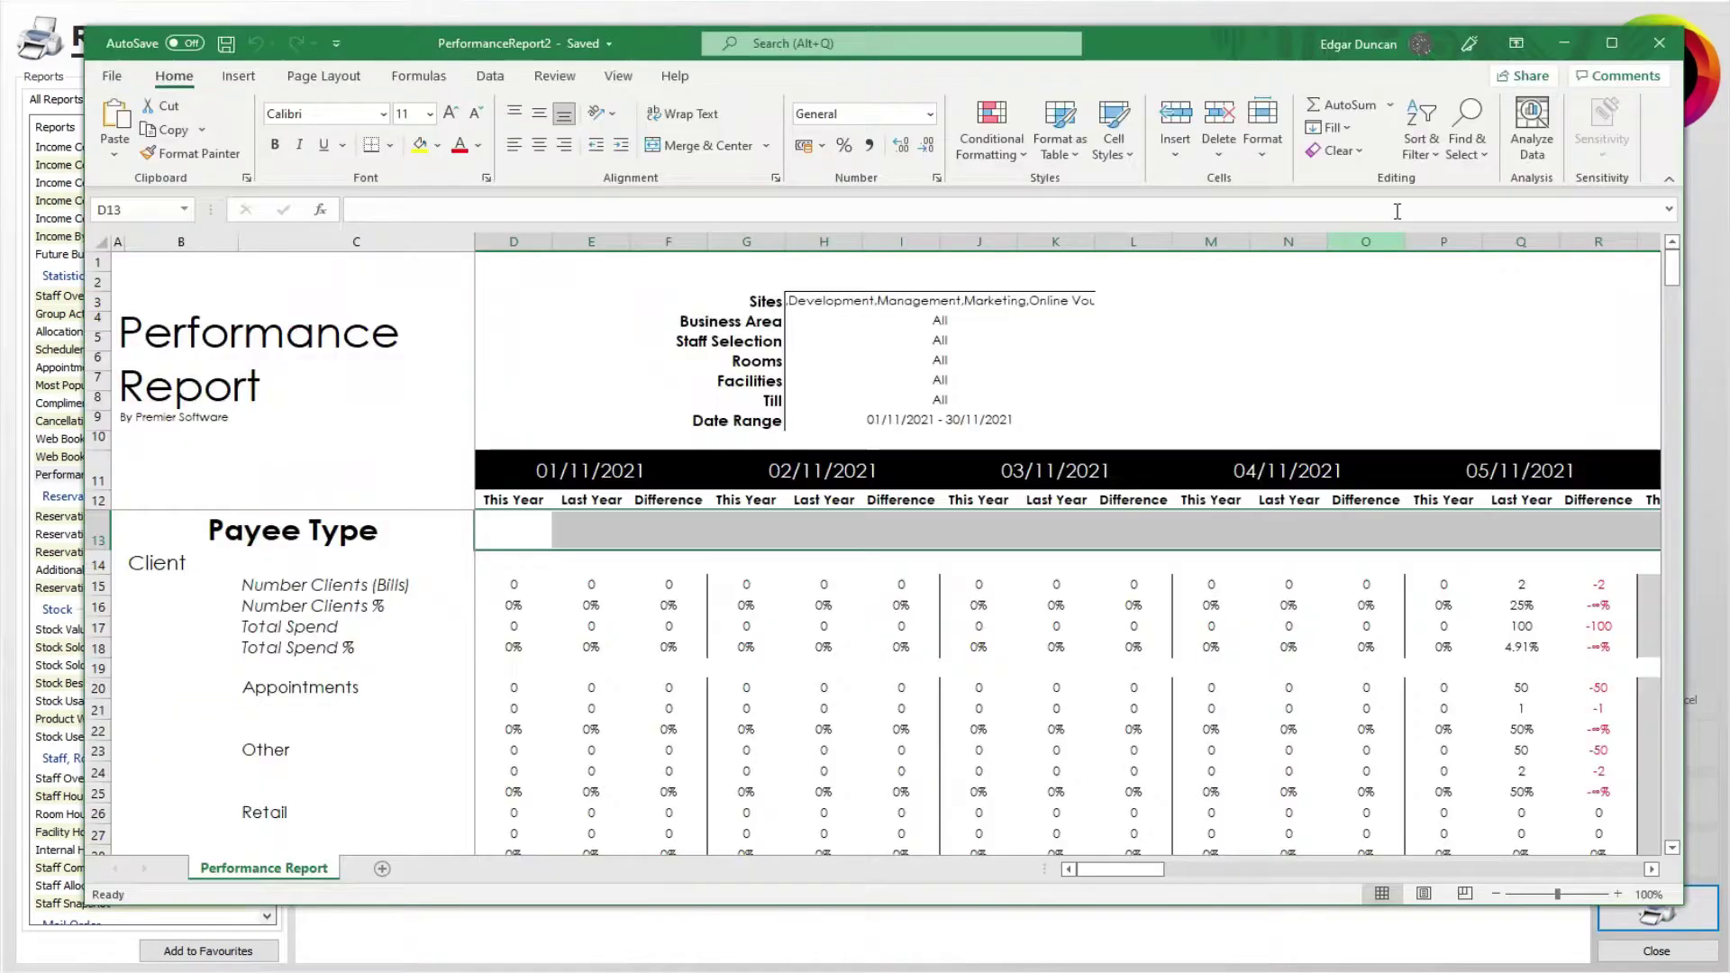
left_click(1613, 42)
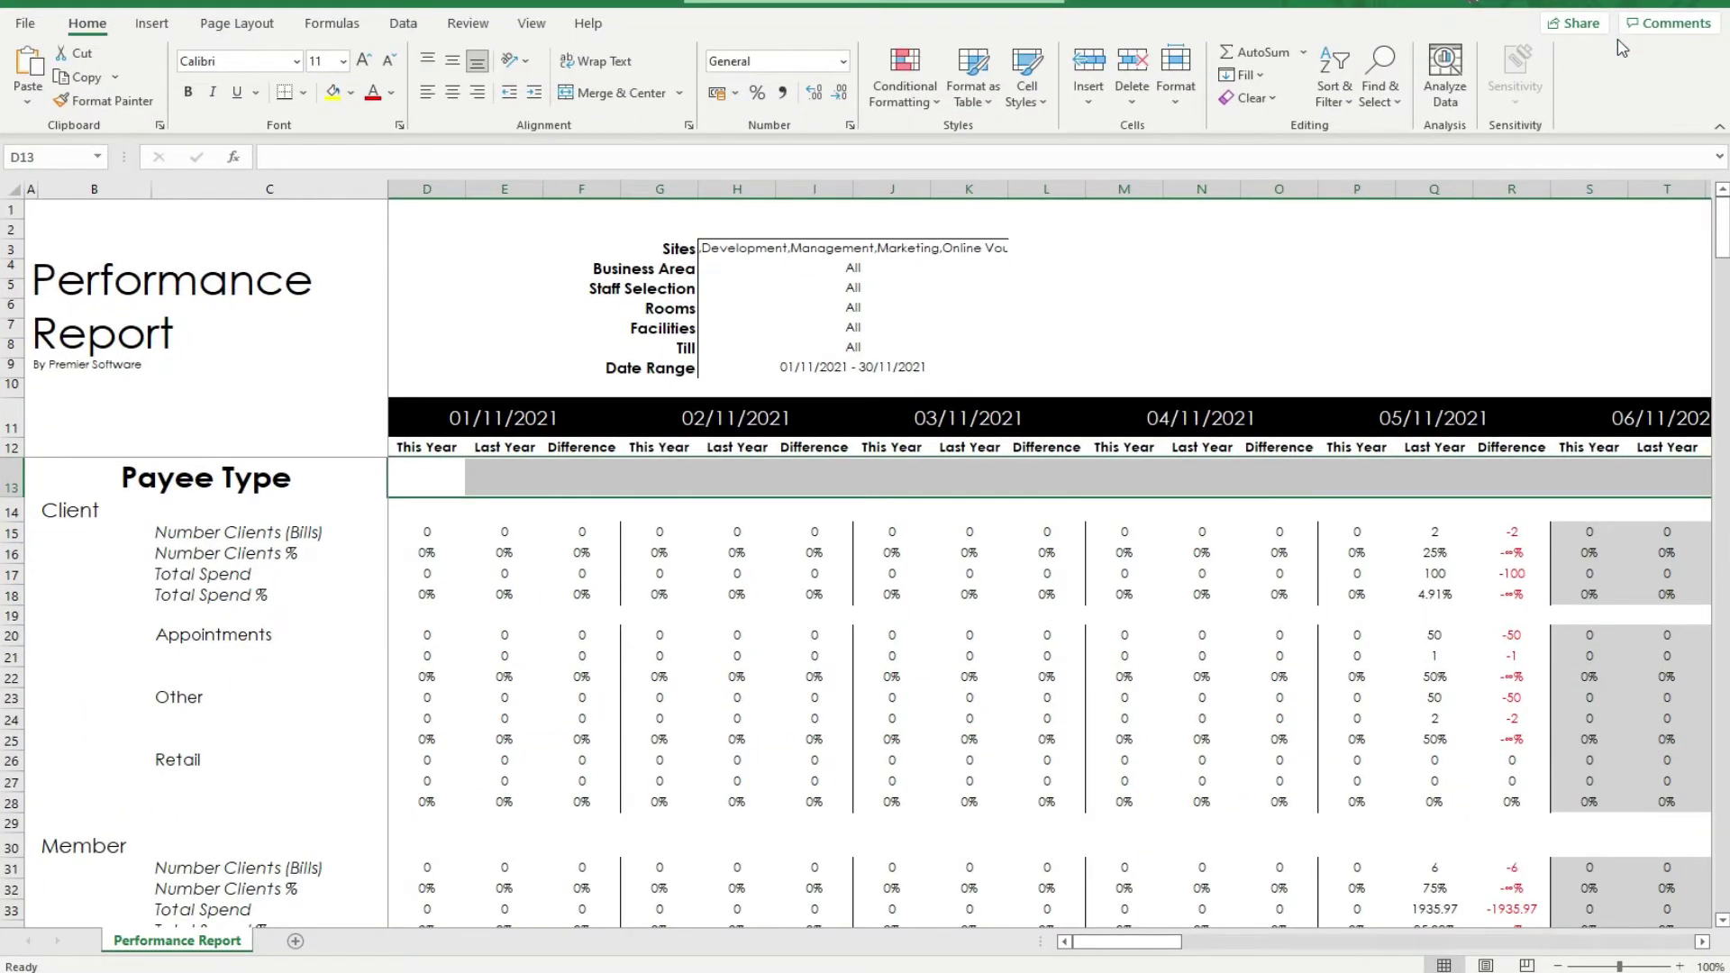
mouse_move(1723, 230)
left_mouse_down()
mouse_move(1701, 350)
mouse_move(1702, 218)
left_mouse_up()
scroll(619, 626, "down", 6)
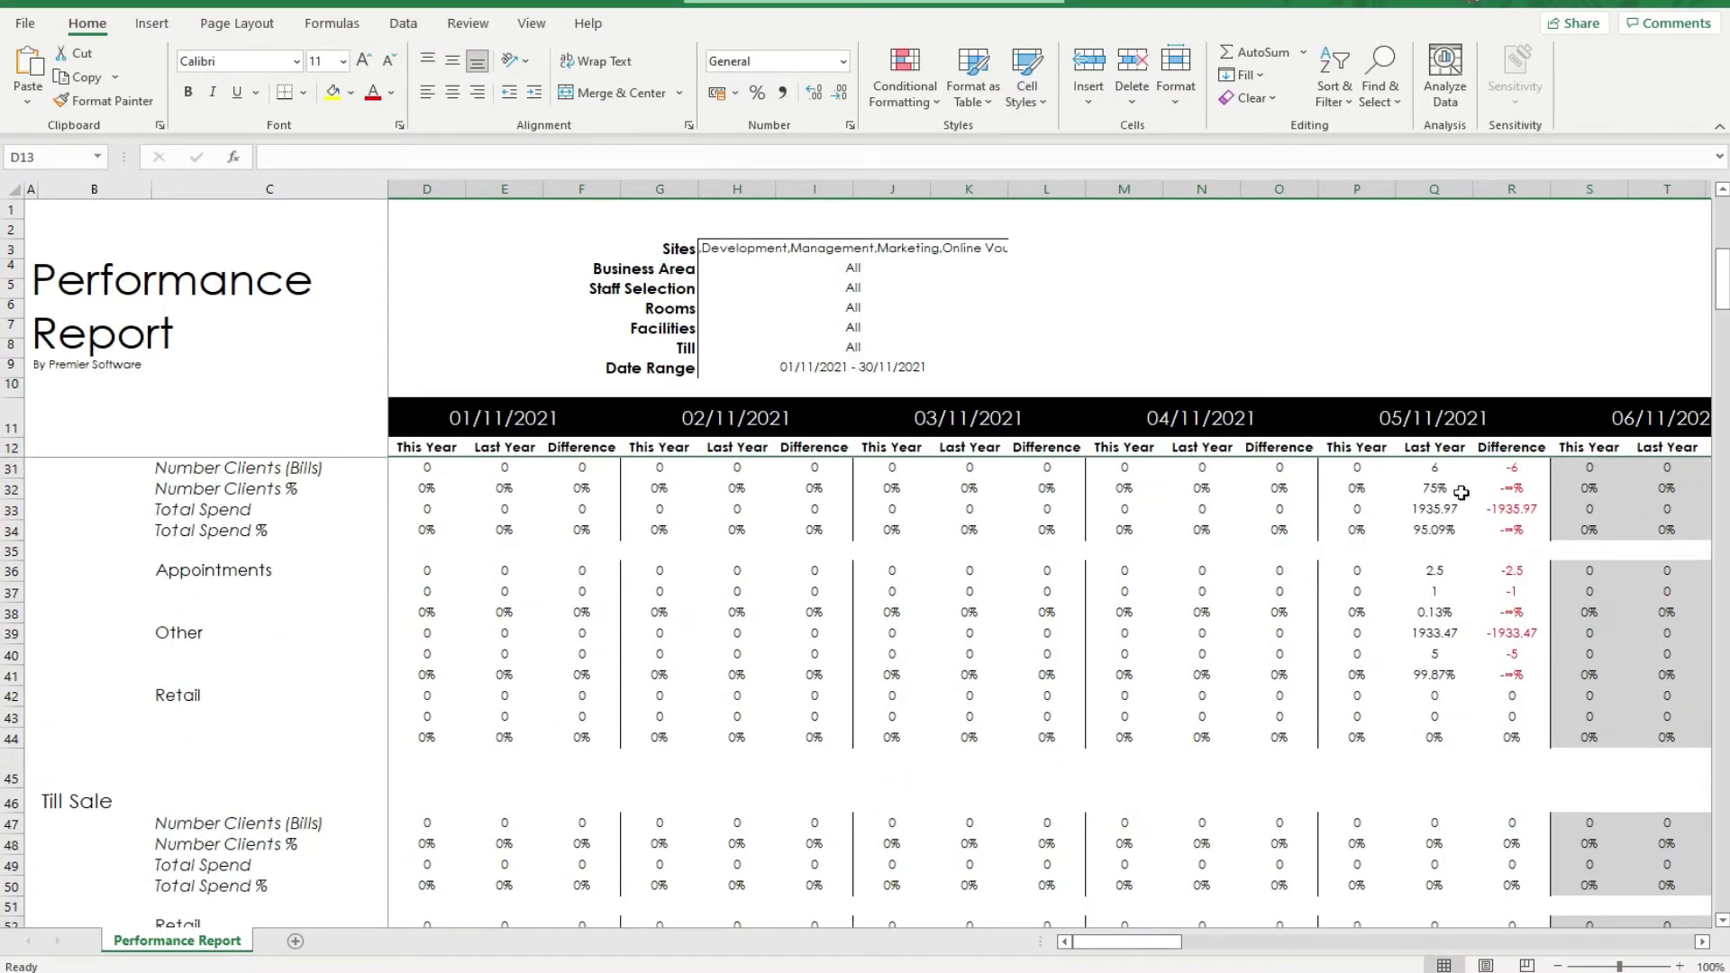
scroll(1562, 602, "up", 2)
left_click_drag(1512, 640, 1388, 597)
left_click(1357, 596)
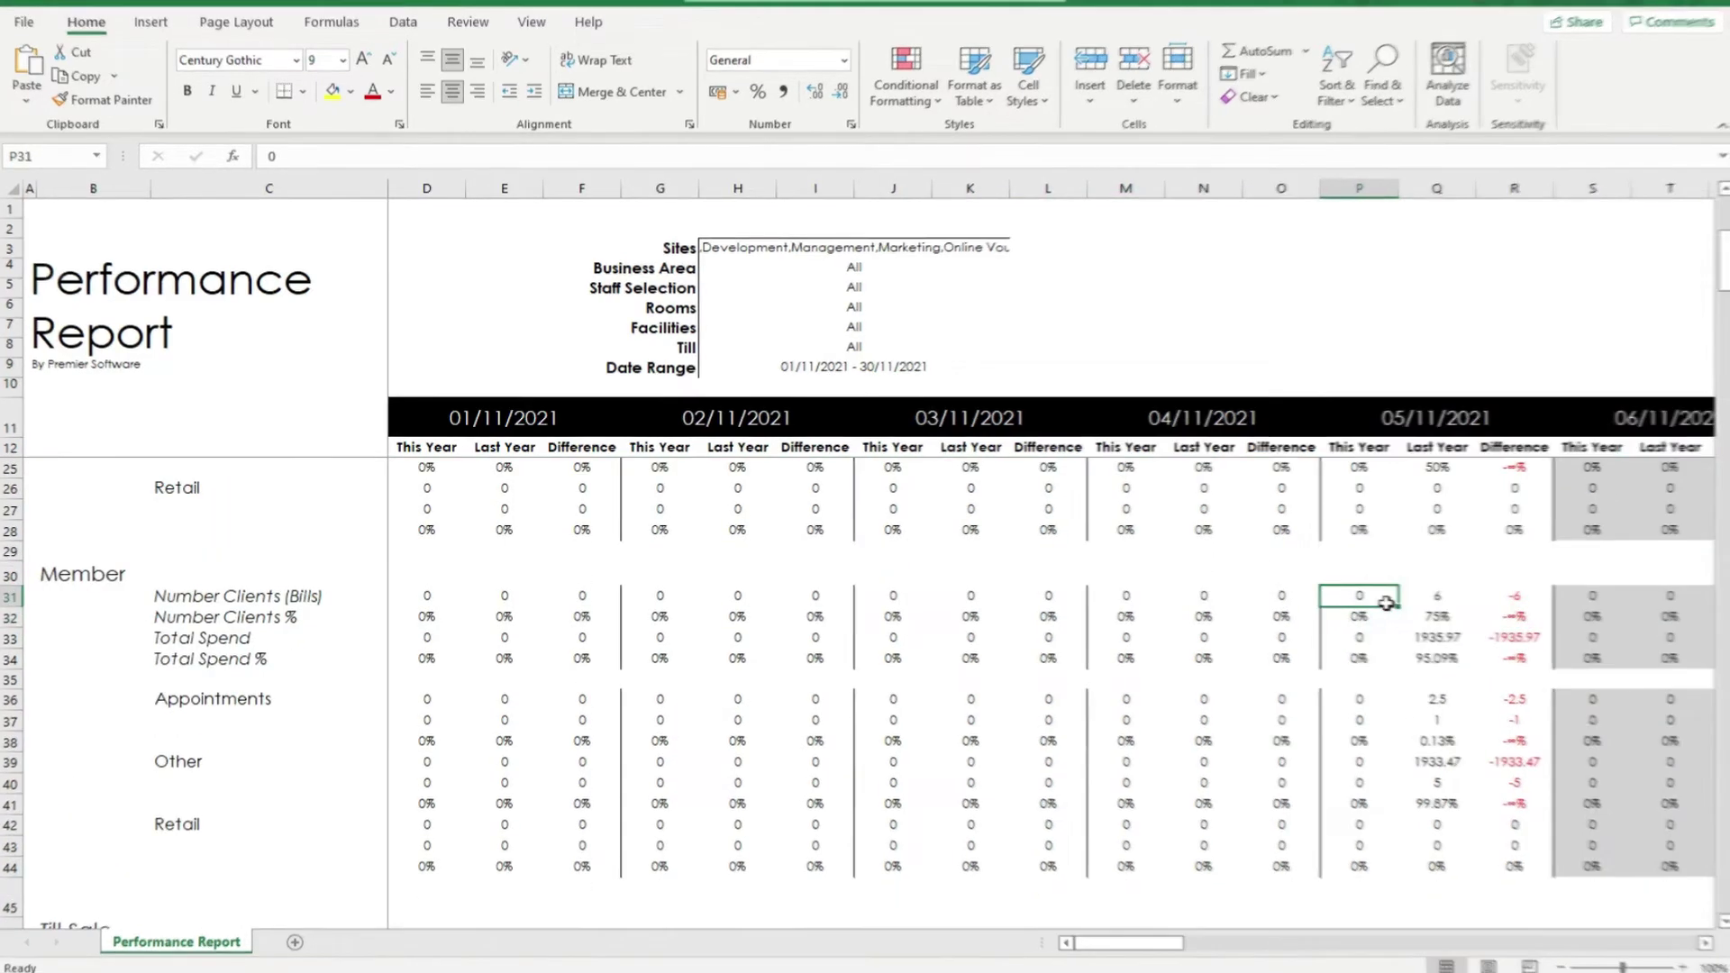